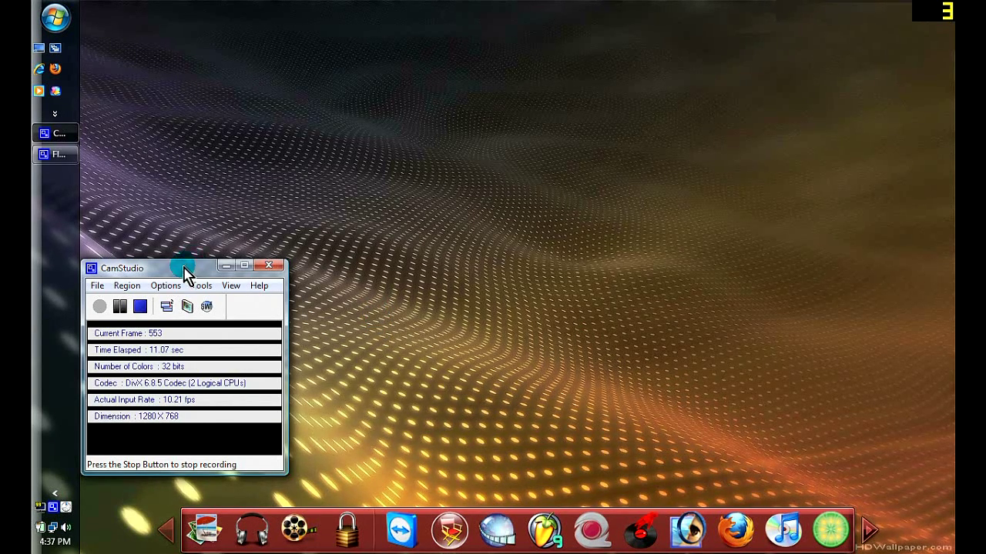
# Nudge the CamStudio recorder window aside and launch Internet Explorer from the quick-launch bar.
pyautogui.moveTo(184, 273); pyautogui.dragTo(182, 303)
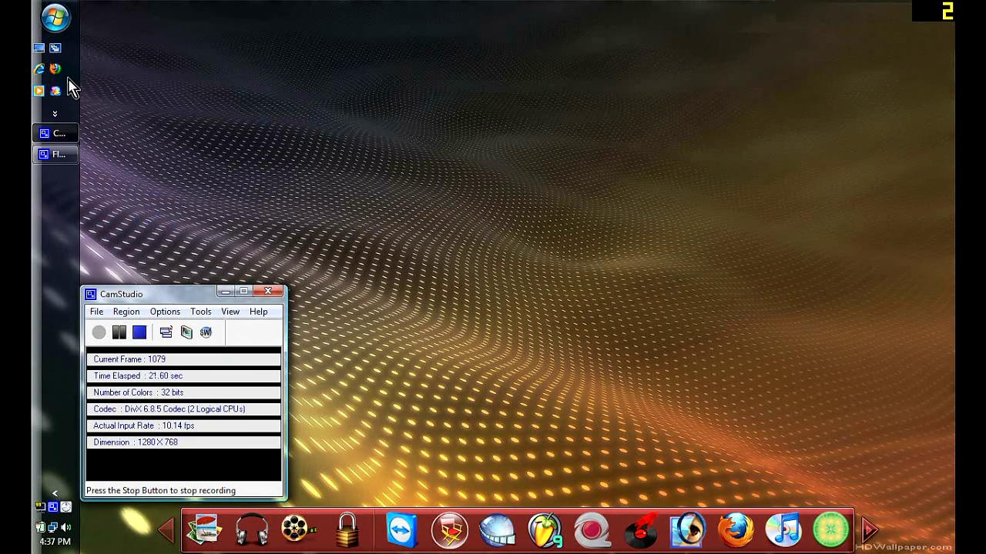
pyautogui.click(40, 71)
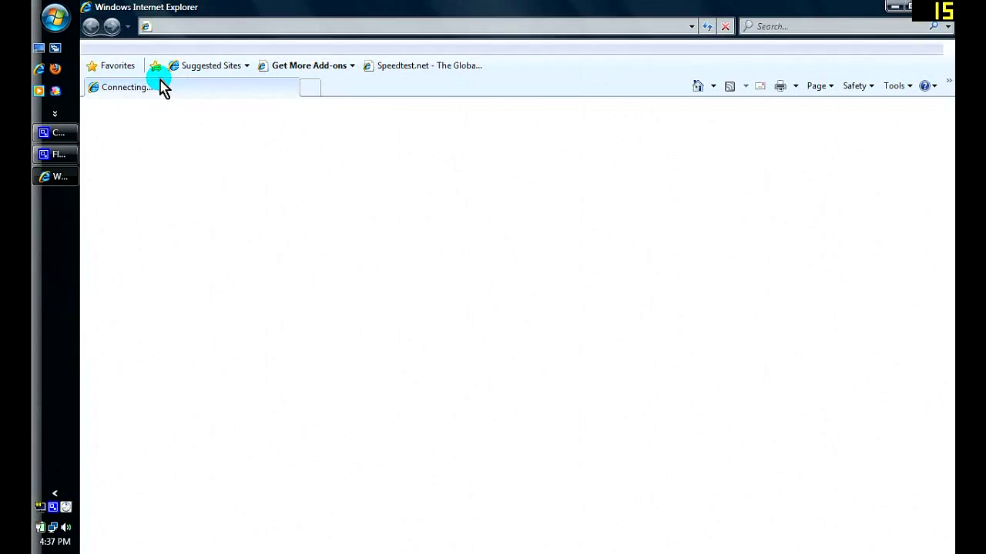
# Load the google.com home page from the address bar.
pyautogui.click(324, 27)
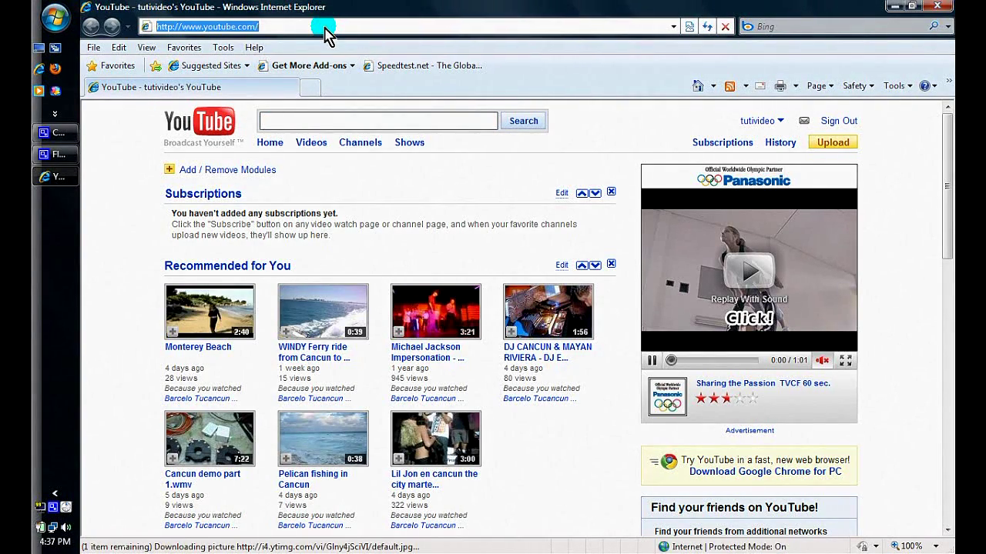
pyautogui.write('google')
pyautogui.press('Down')
pyautogui.press('Return')
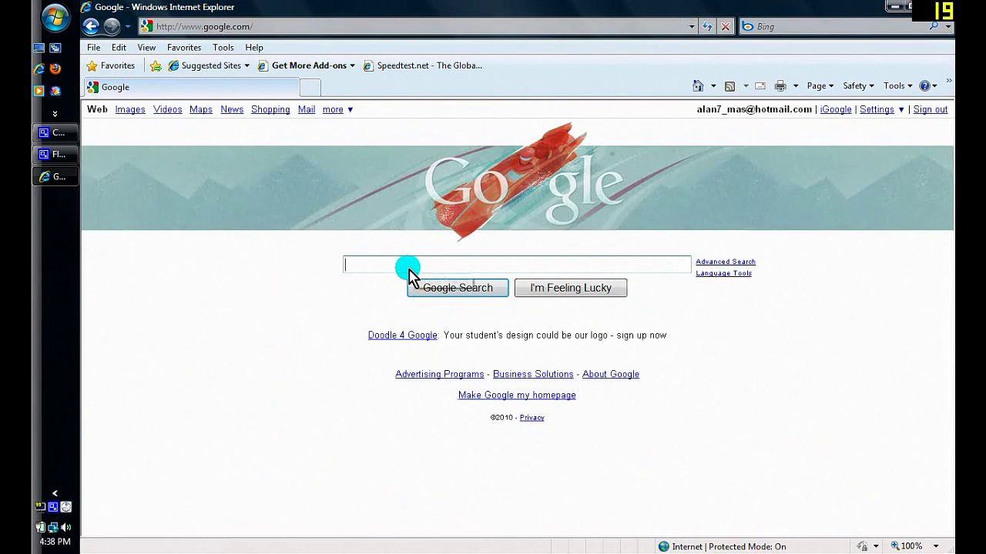
# Search Google for 'fraps' and open the official Fraps site result.
pyautogui.write('ra')
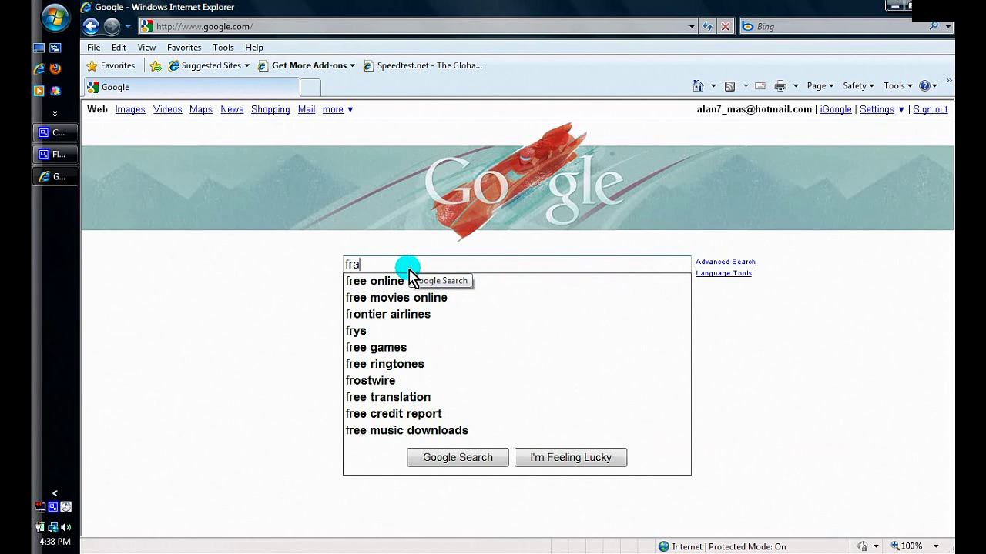
pyautogui.write('ps')
pyautogui.press('Return')
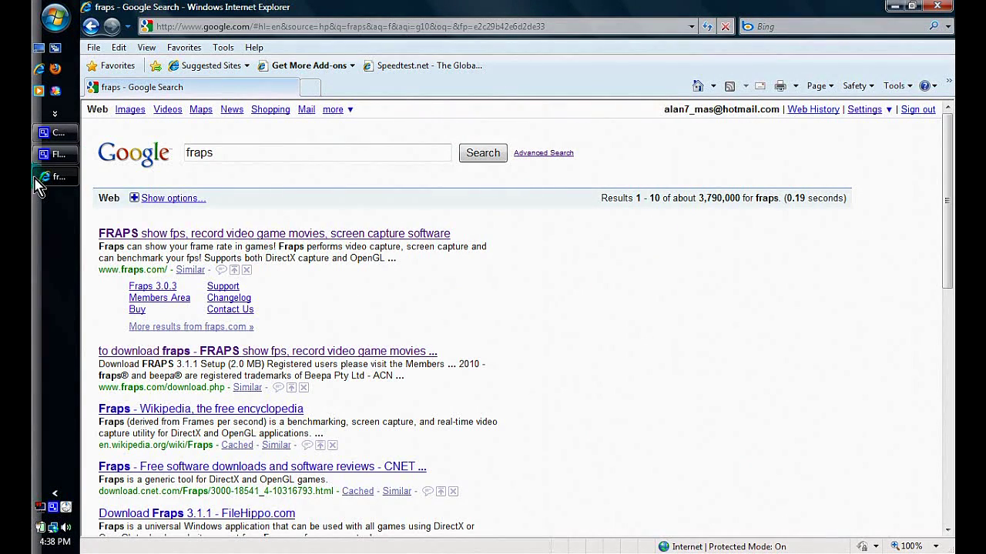
pyautogui.click(131, 219)
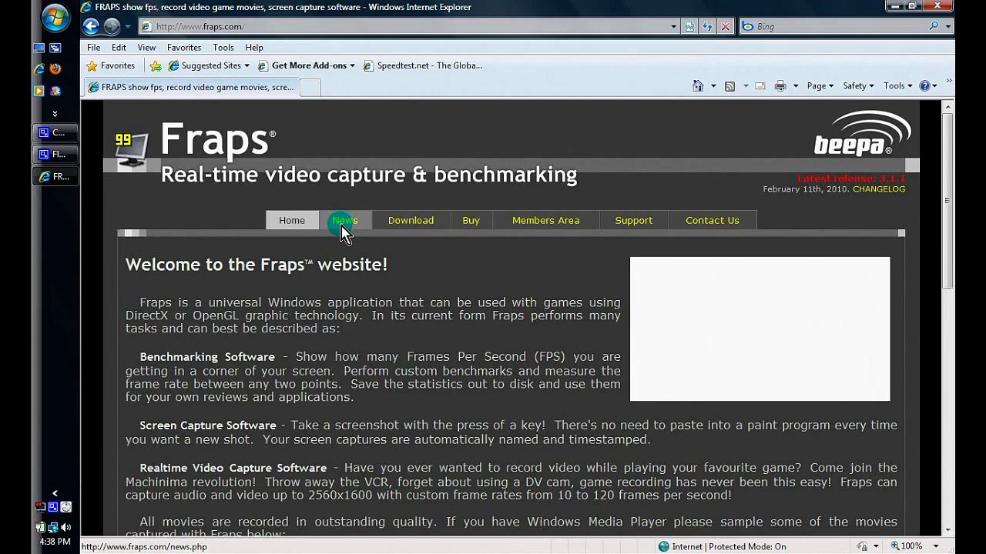
# Scroll the Fraps homepage, highlighting the benchmarking and realtime video capture descriptions.
pyautogui.click(395, 260)
pyautogui.scroll(-4, 446, 292)
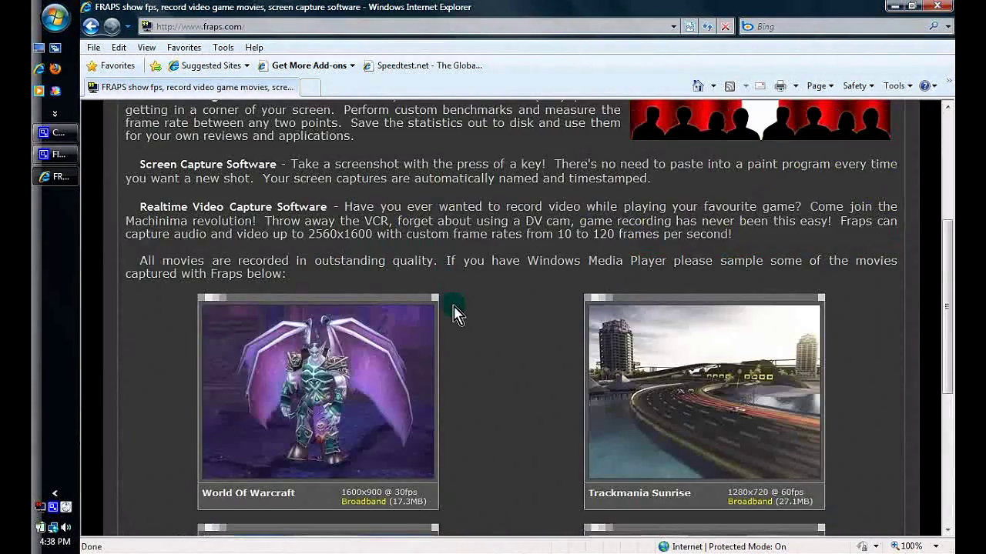
pyautogui.scroll(2, 454, 293)
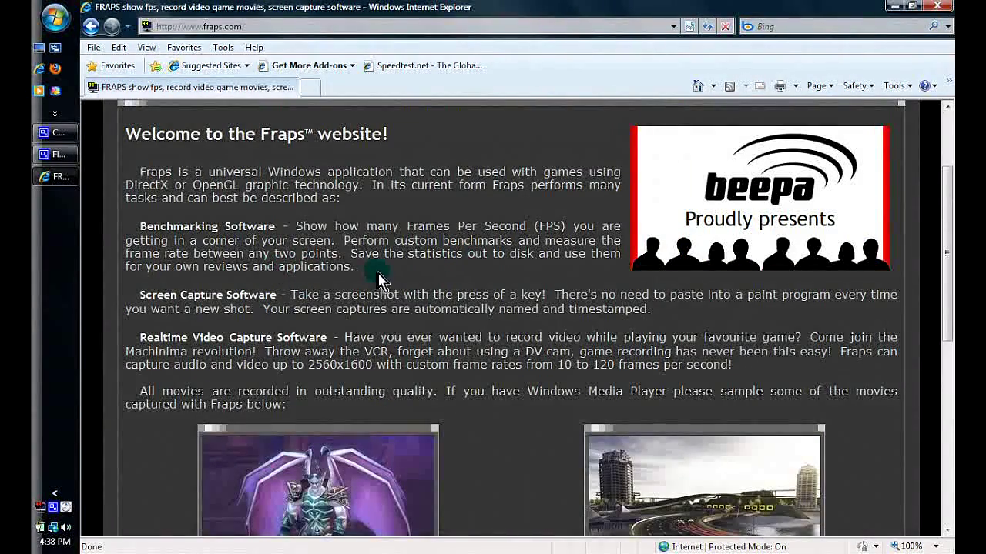
pyautogui.moveTo(257, 268); pyautogui.dragTo(214, 195)
pyautogui.click(446, 209)
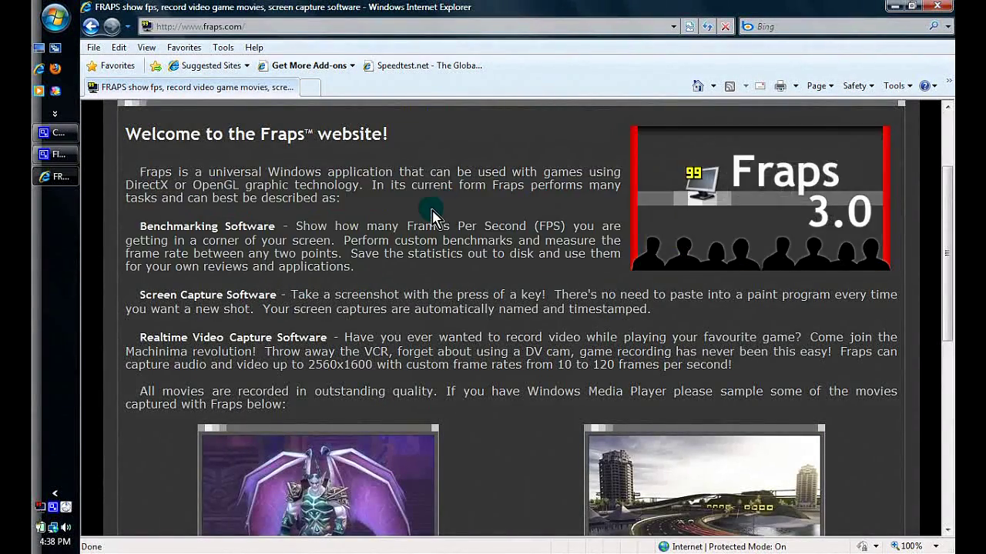
pyautogui.scroll(-3, 431, 350)
pyautogui.scroll(-3, 462, 358)
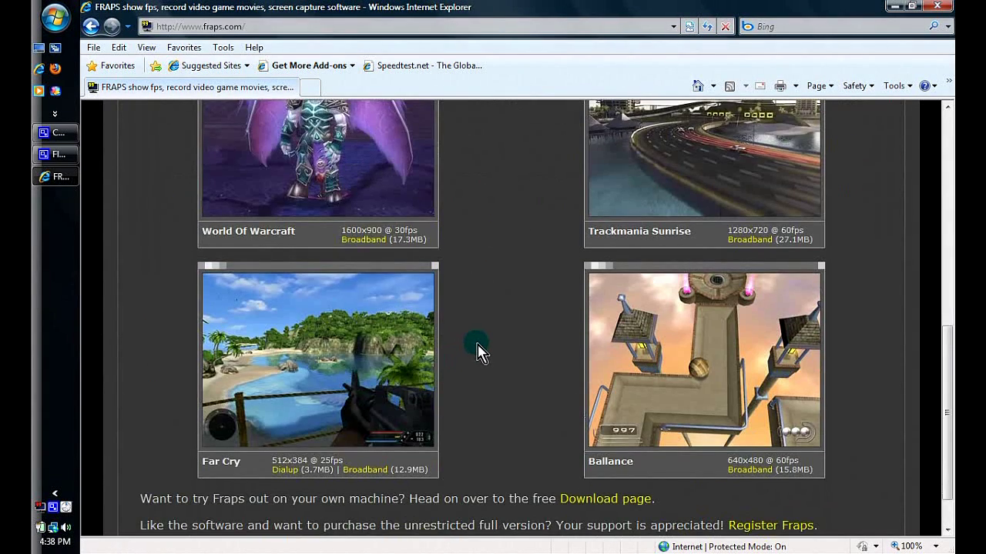
pyautogui.scroll(-1, 477, 352)
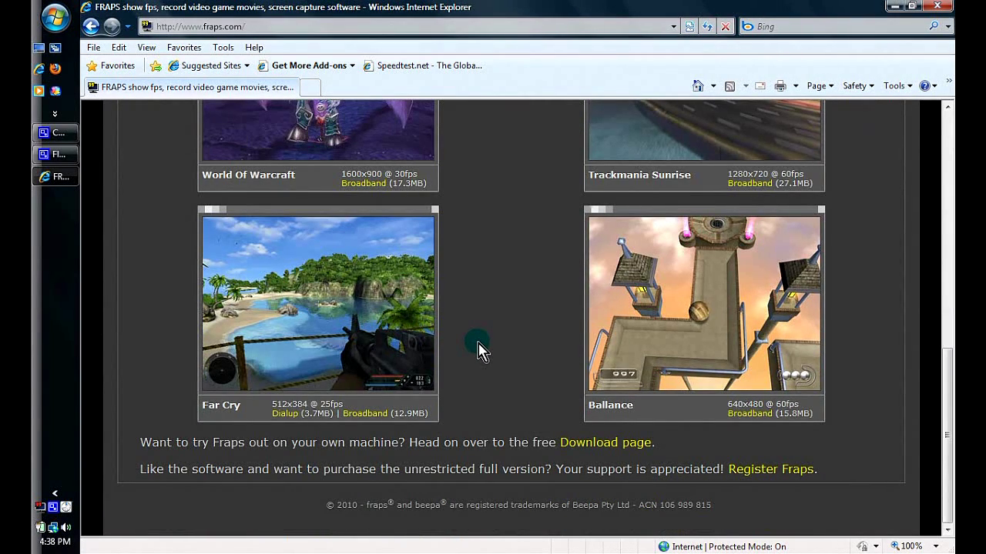
pyautogui.scroll(7, 478, 352)
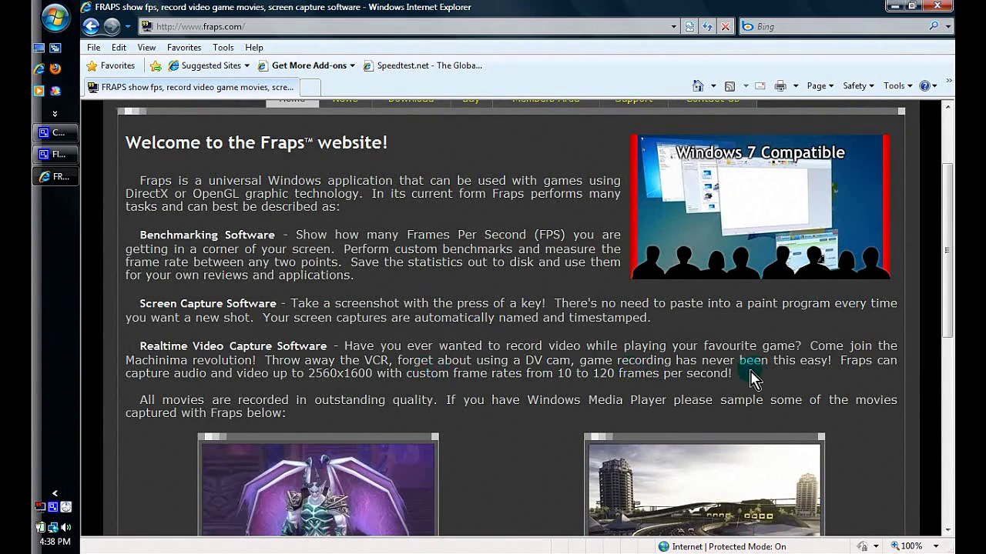
pyautogui.moveTo(750, 378); pyautogui.dragTo(264, 360)
pyautogui.click(360, 346)
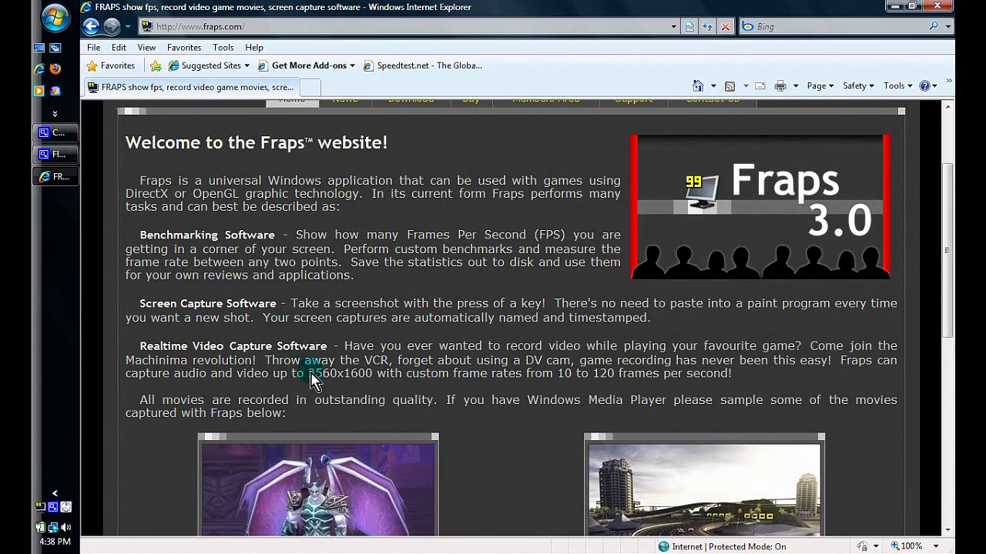
# Highlight the 2560x1600 maximum capture resolution on the Fraps homepage.
pyautogui.scroll(-3, 311, 381)
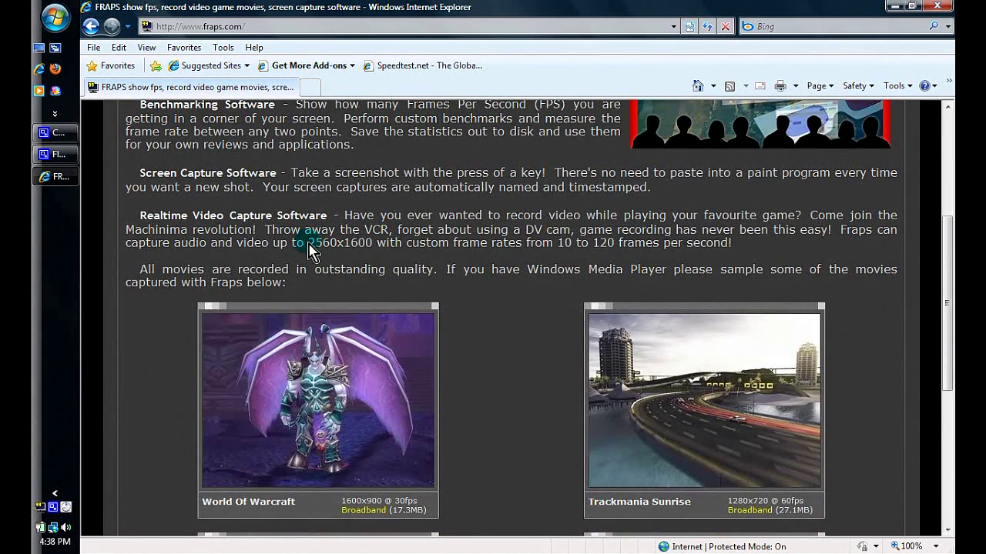
pyautogui.moveTo(308, 244); pyautogui.dragTo(365, 244)
pyautogui.click(377, 245)
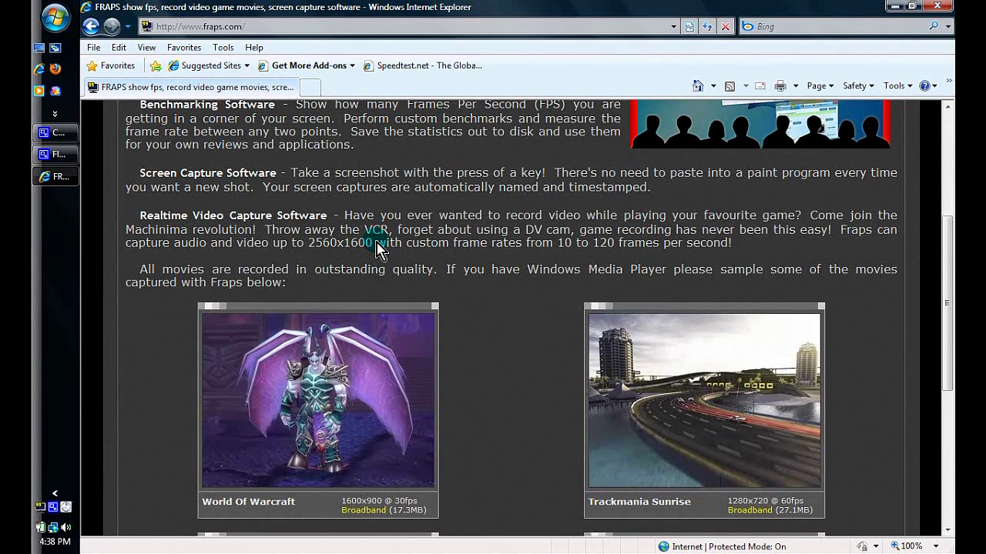
pyautogui.moveTo(377, 245); pyautogui.dragTo(310, 244)
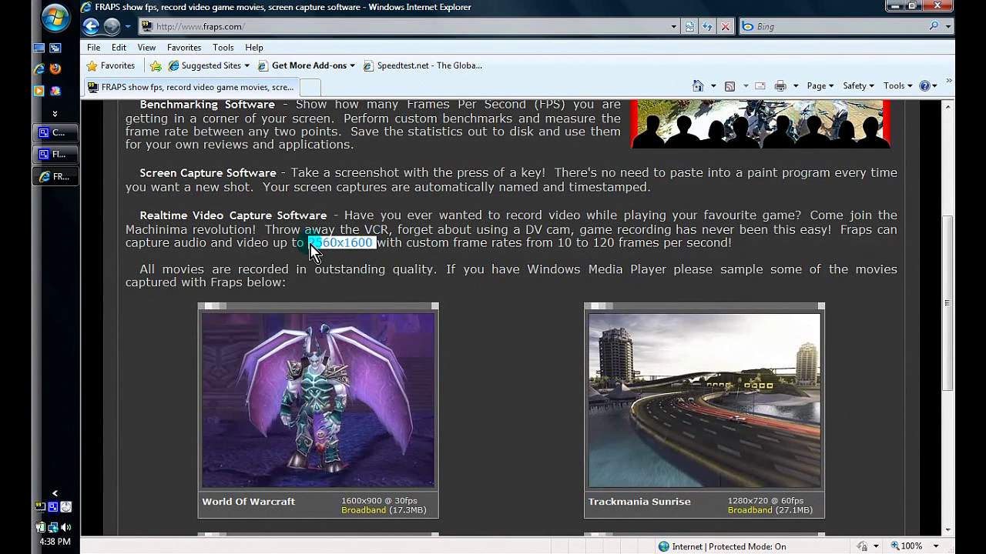
pyautogui.click(306, 245)
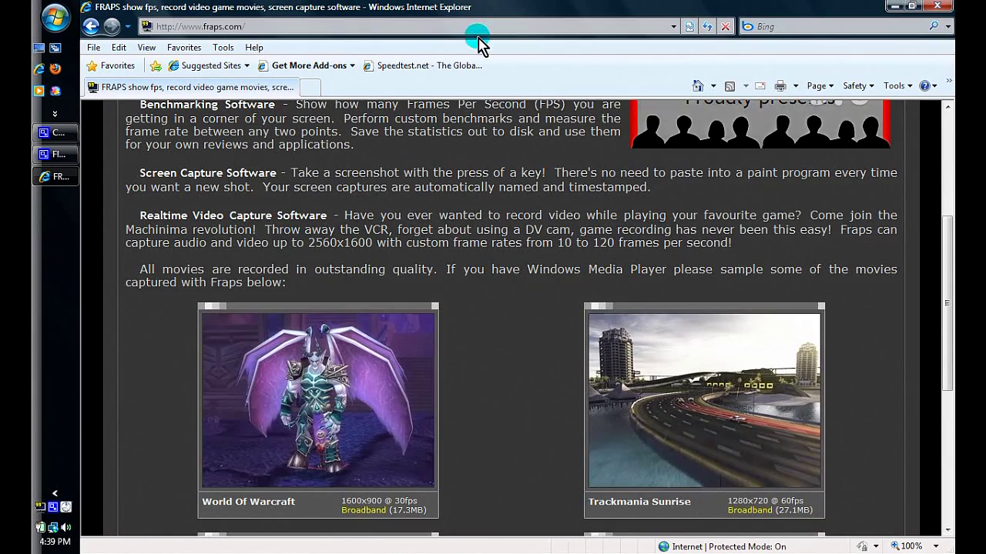
pyautogui.scroll(4, 326, 227)
pyautogui.scroll(-3, 380, 259)
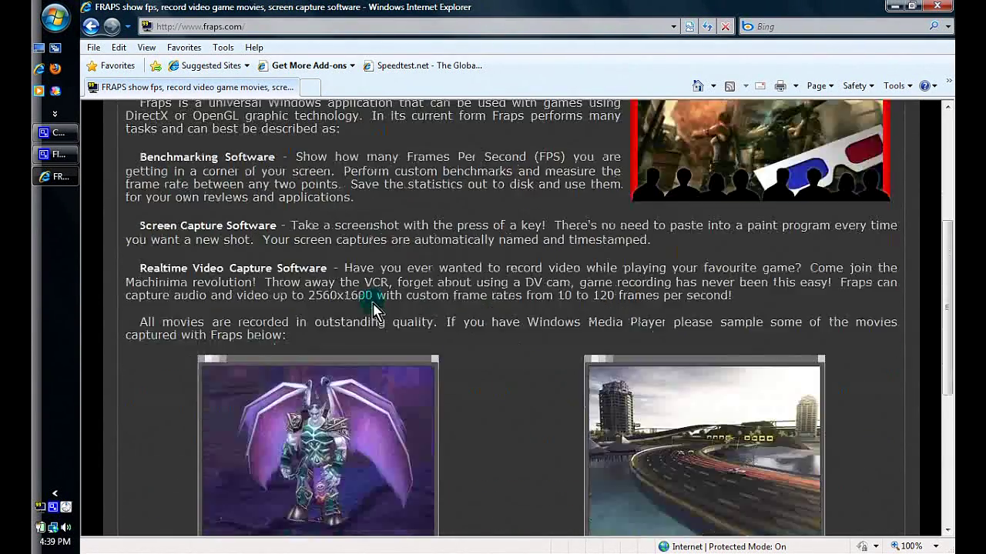
pyautogui.scroll(-5, 350, 161)
pyautogui.scroll(3, 351, 161)
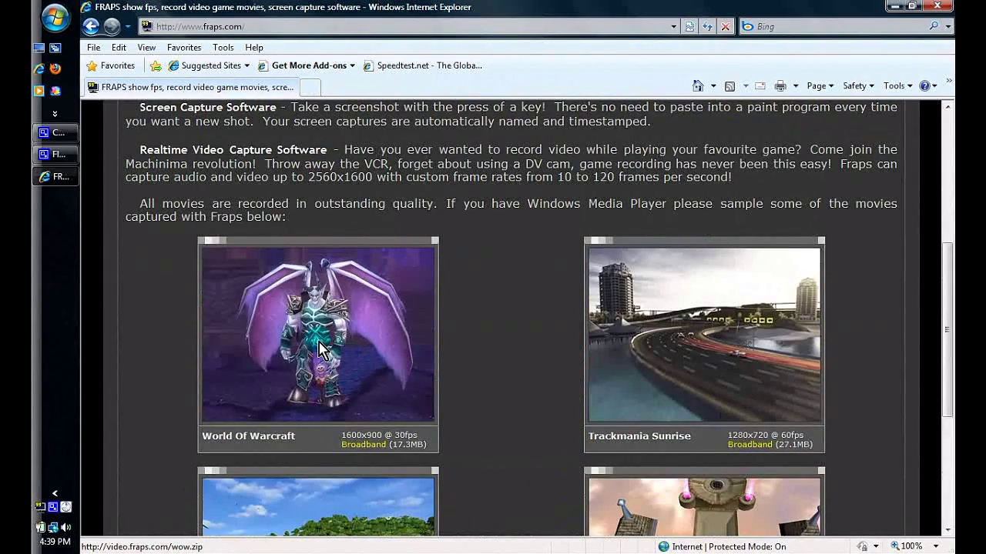
pyautogui.click(378, 316)
pyautogui.scroll(-3, 389, 348)
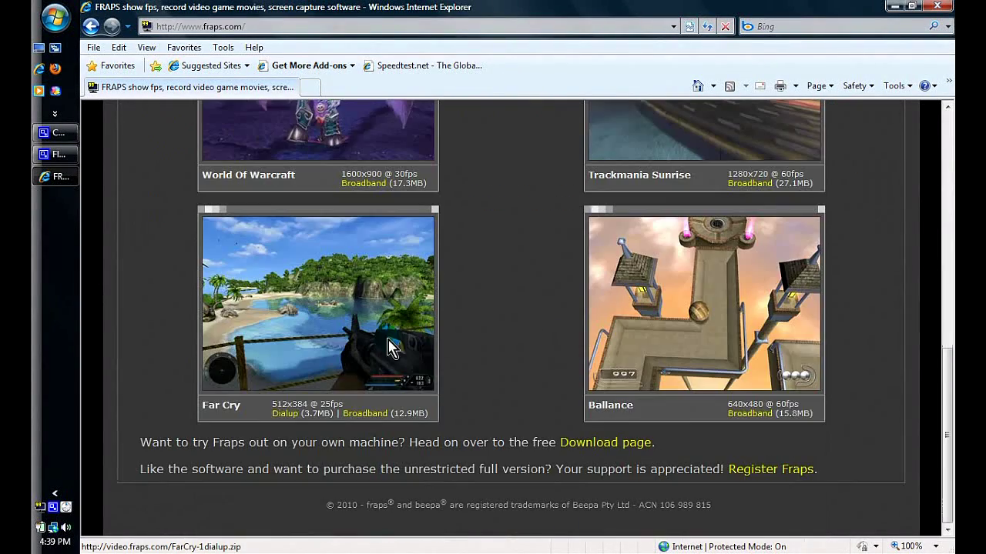
pyautogui.scroll(2, 359, 271)
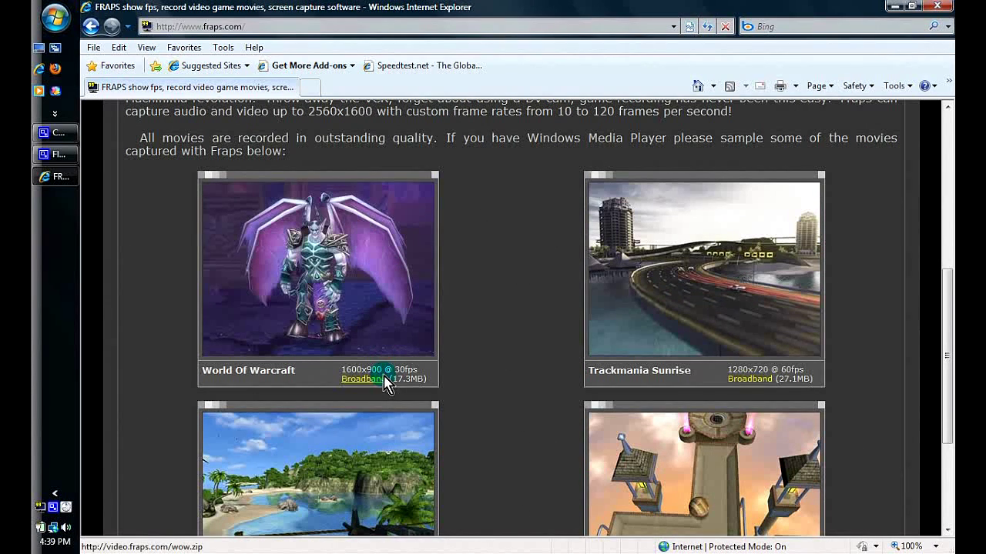
pyautogui.scroll(-2, 427, 389)
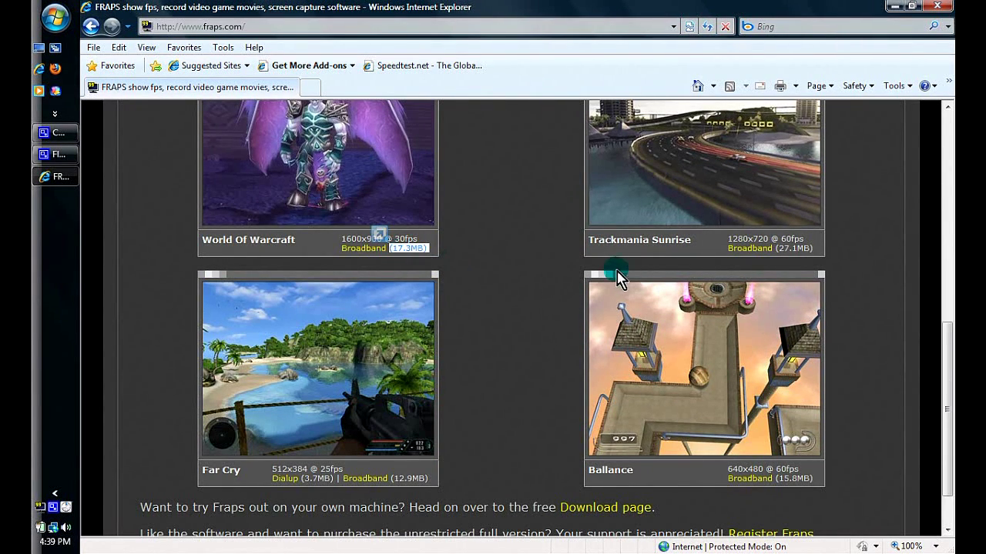
pyautogui.scroll(2, 422, 254)
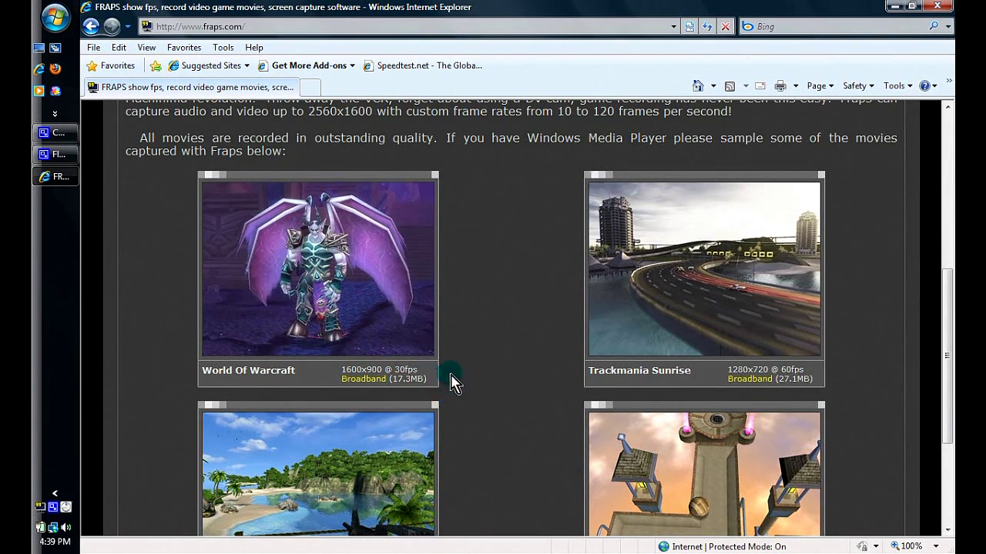
pyautogui.scroll(-2, 449, 382)
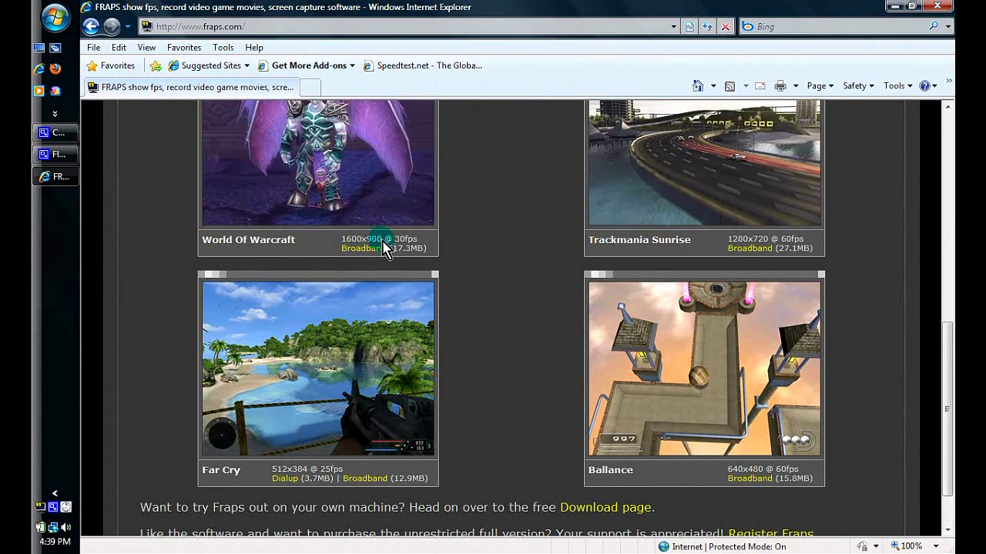
pyautogui.moveTo(383, 246); pyautogui.dragTo(435, 247)
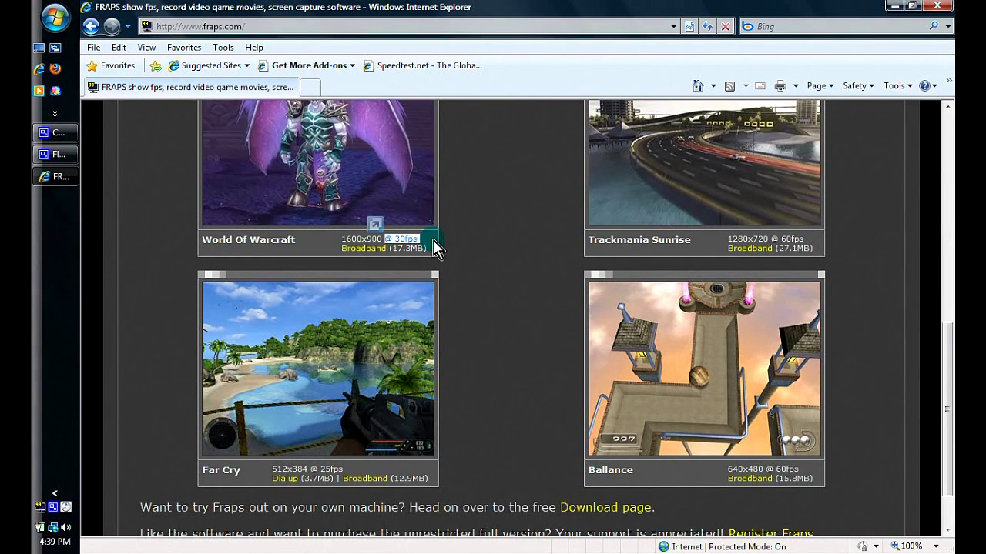
pyautogui.click(489, 247)
pyautogui.scroll(-1, 512, 260)
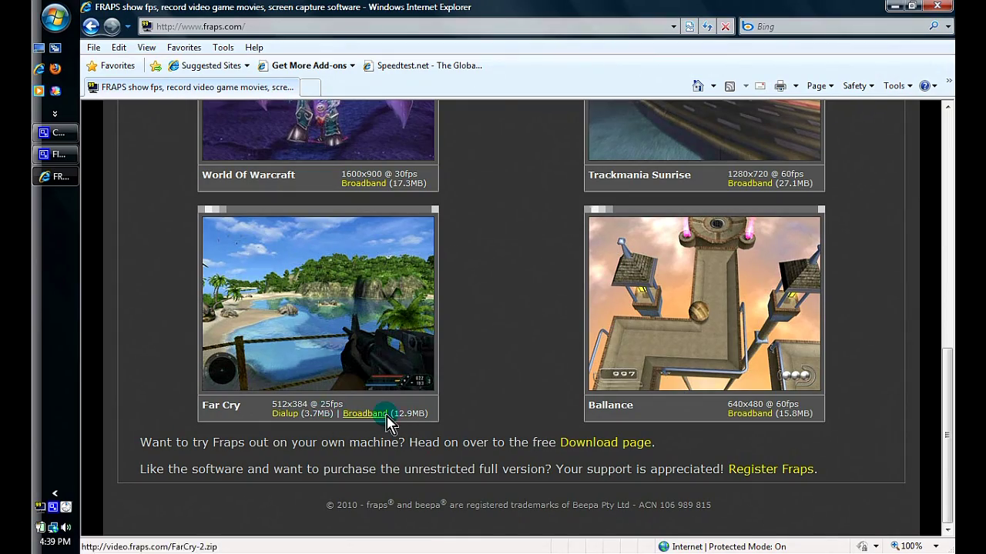
pyautogui.scroll(3, 386, 423)
pyautogui.scroll(-2, 535, 381)
pyautogui.scroll(3, 539, 374)
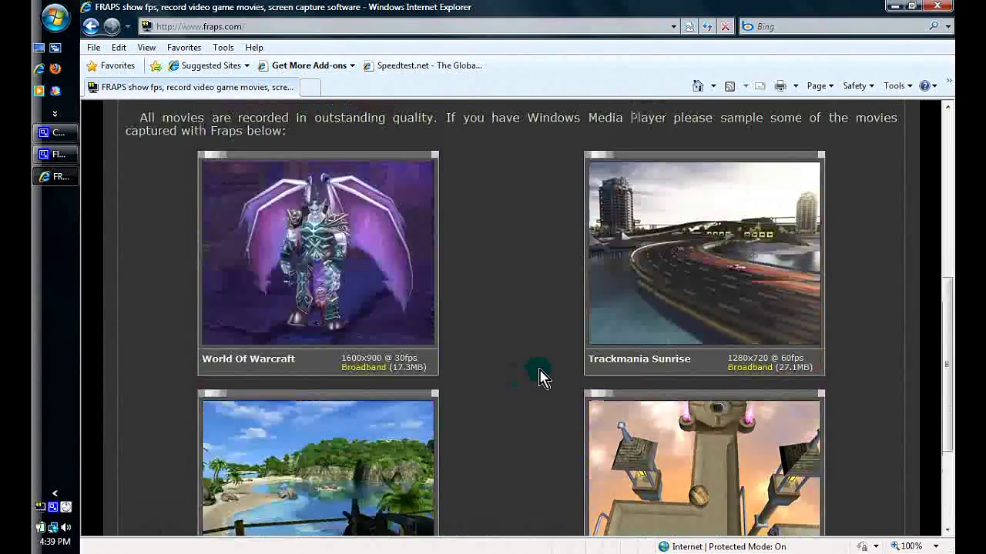
pyautogui.scroll(3, 600, 278)
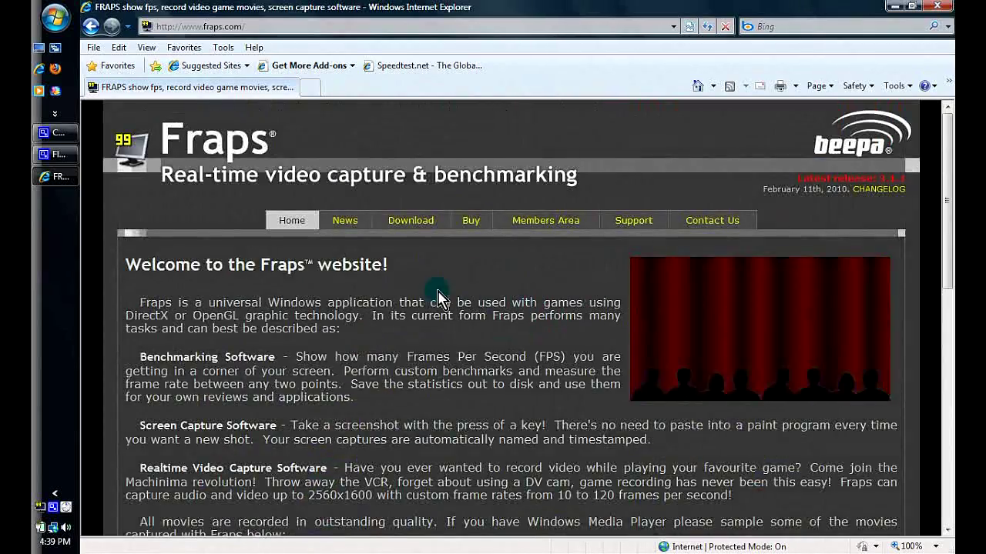
# Open the Fraps download page and scroll through the Fraps 3.1.1 offer.
pyautogui.click(427, 221)
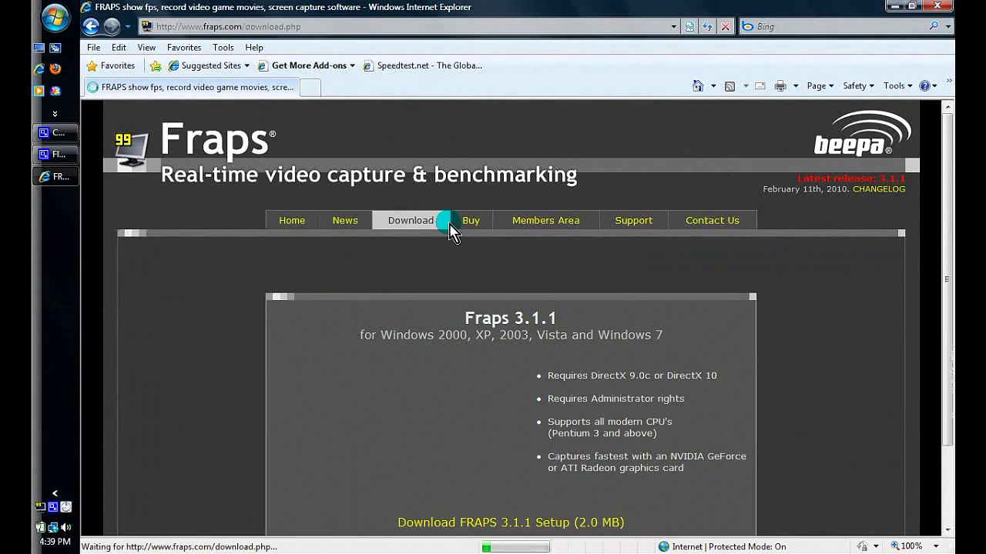
pyautogui.scroll(-3, 493, 285)
pyautogui.scroll(3, 455, 286)
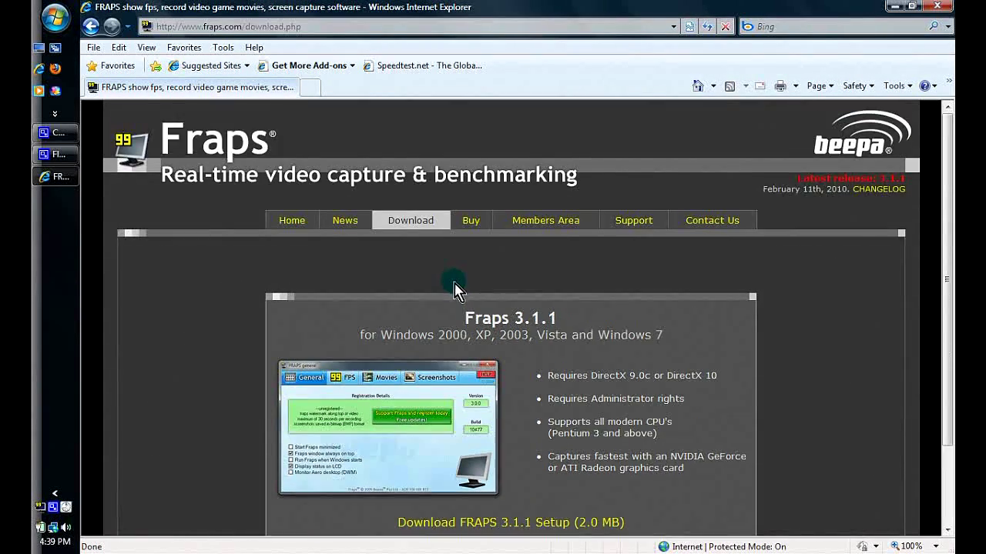
pyautogui.scroll(-3, 350, 255)
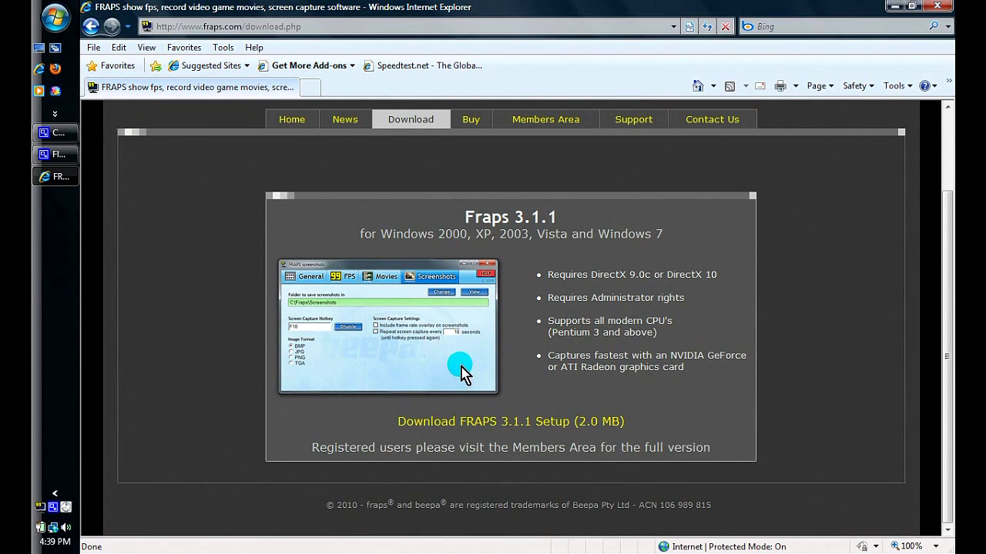
pyautogui.scroll(3, 543, 332)
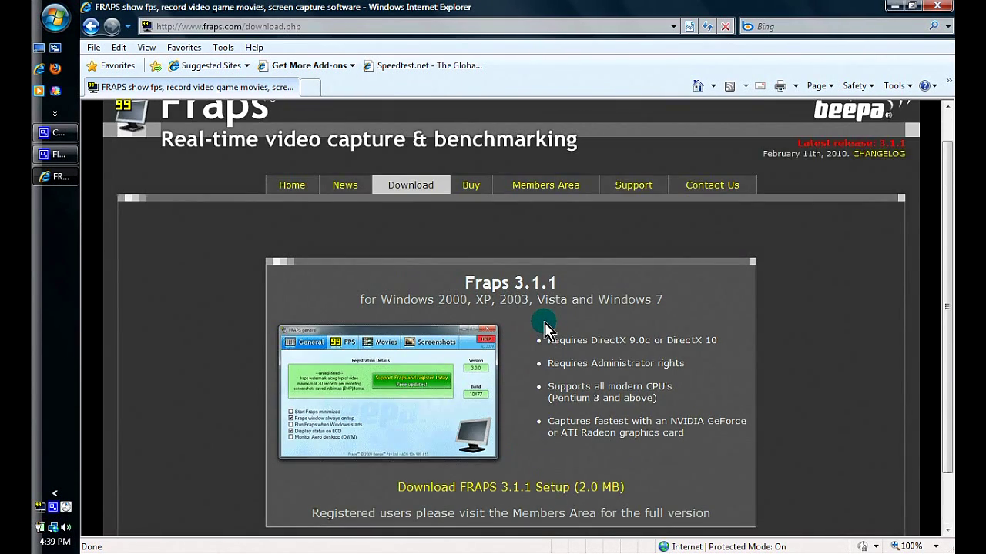
pyautogui.scroll(-3, 539, 322)
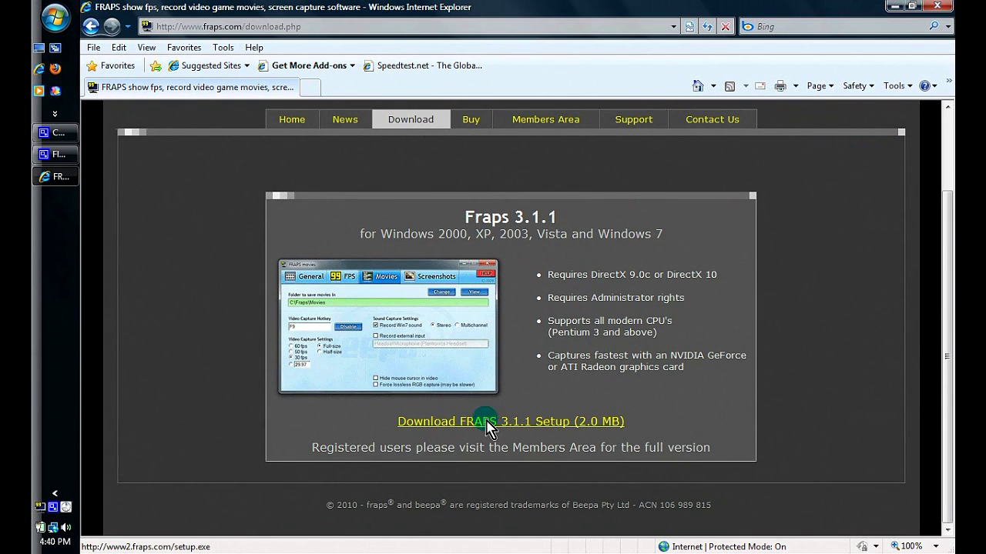
# Start the Fraps 3.1.1 Setup download, then cancel it.
pyautogui.click(497, 424)
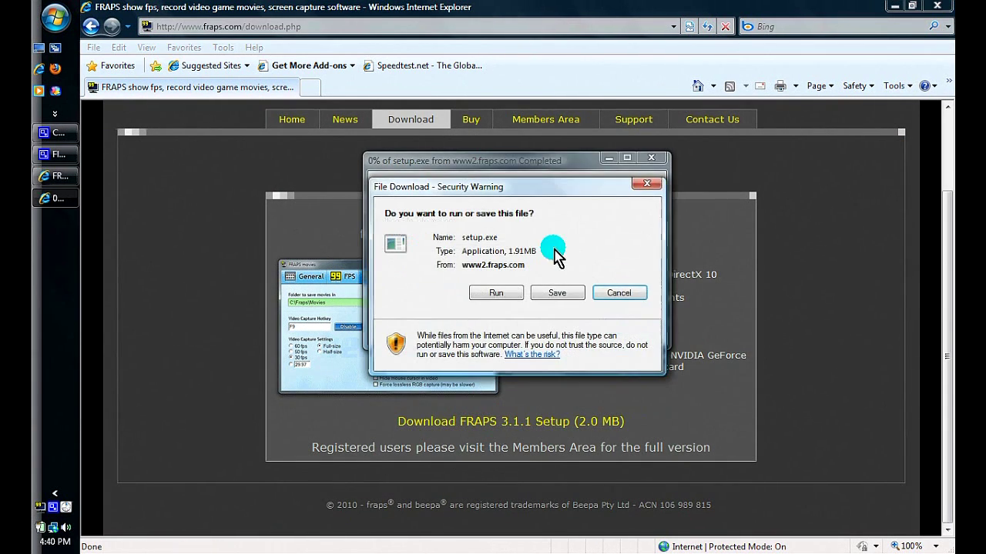
pyautogui.click(621, 293)
pyautogui.scroll(3, 501, 207)
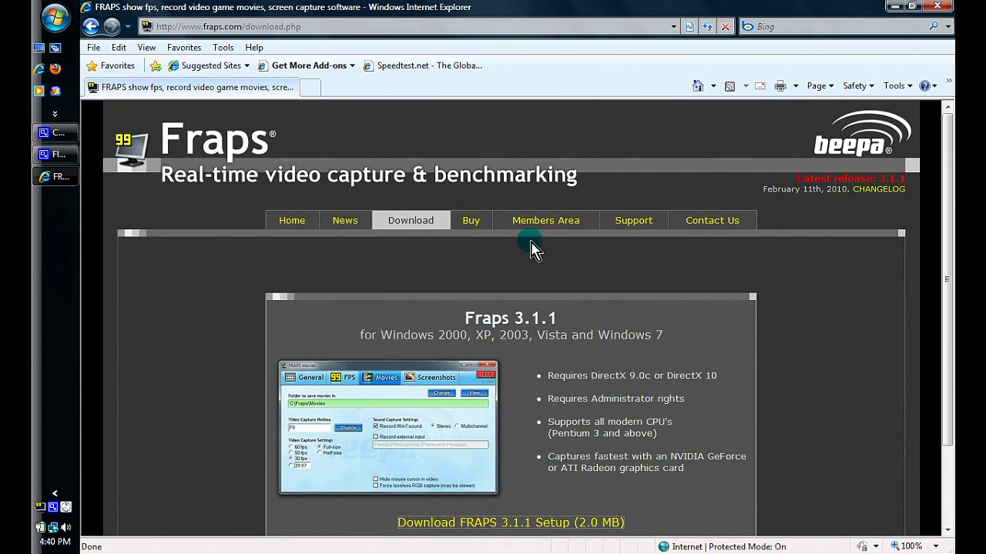
# Close Internet Explorer and launch Fraps from the Start menu.
pyautogui.click(940, 17)
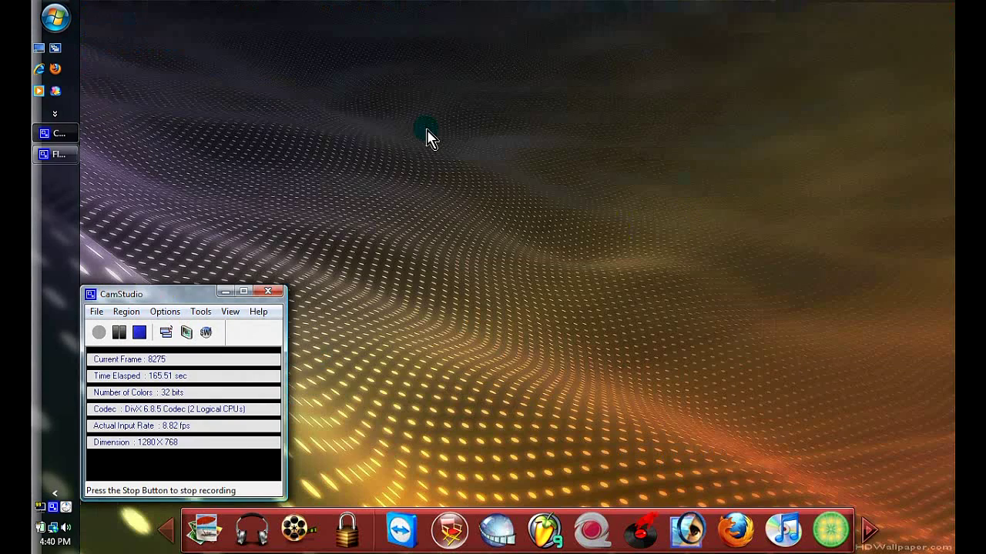
pyautogui.click(40, 17)
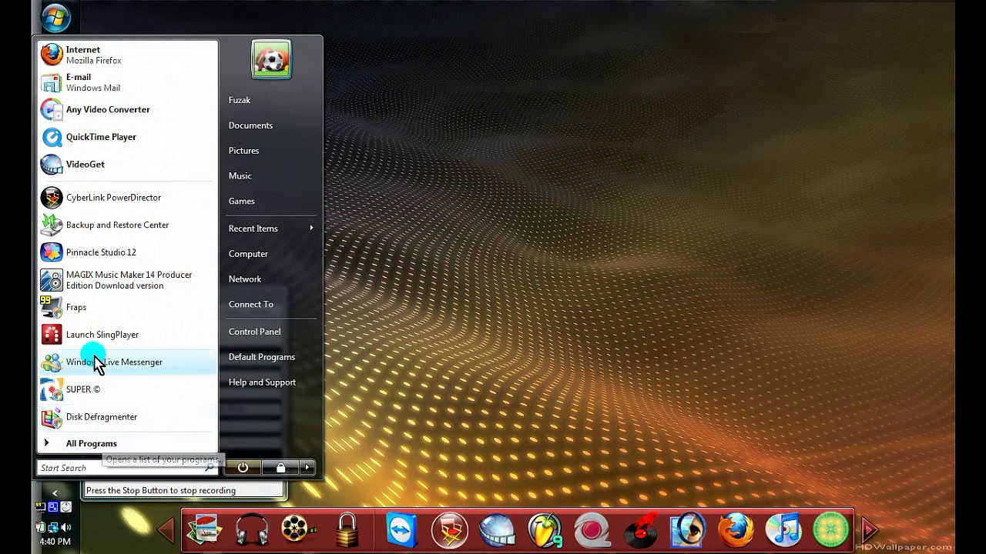
pyautogui.click(82, 311)
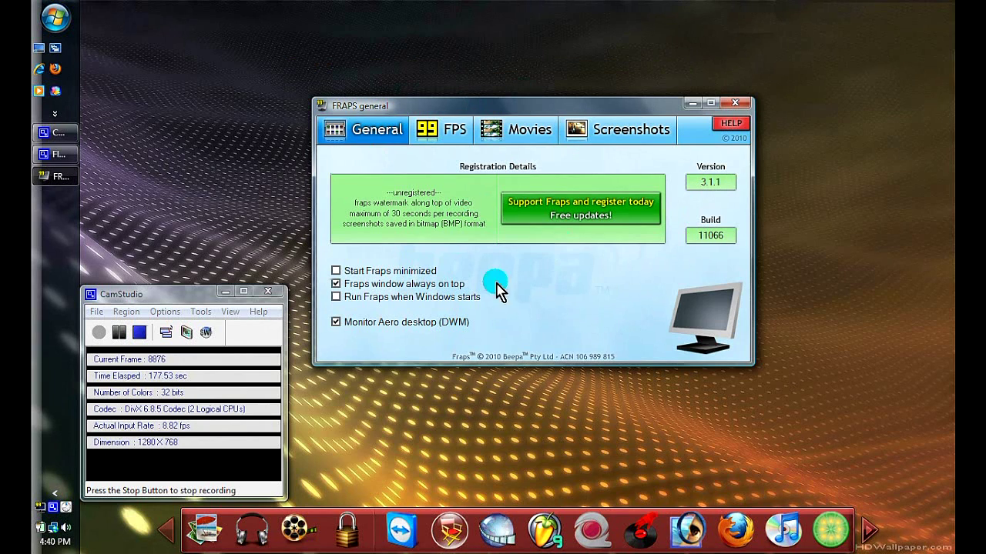
# Move the Fraps window higher on the desktop and switch to the FPS page.
pyautogui.moveTo(566, 108); pyautogui.dragTo(549, 119)
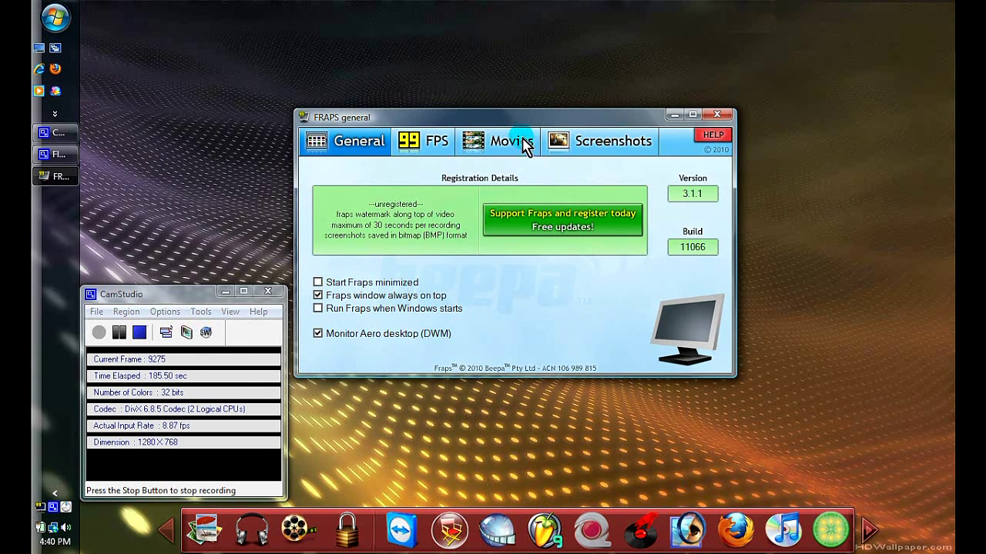
pyautogui.moveTo(511, 121); pyautogui.dragTo(509, 80)
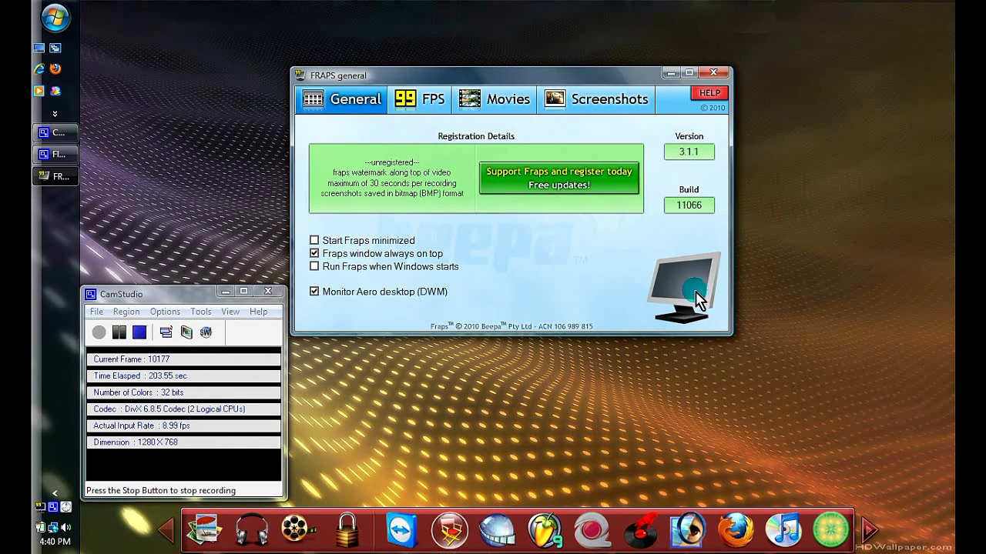
pyautogui.click(422, 103)
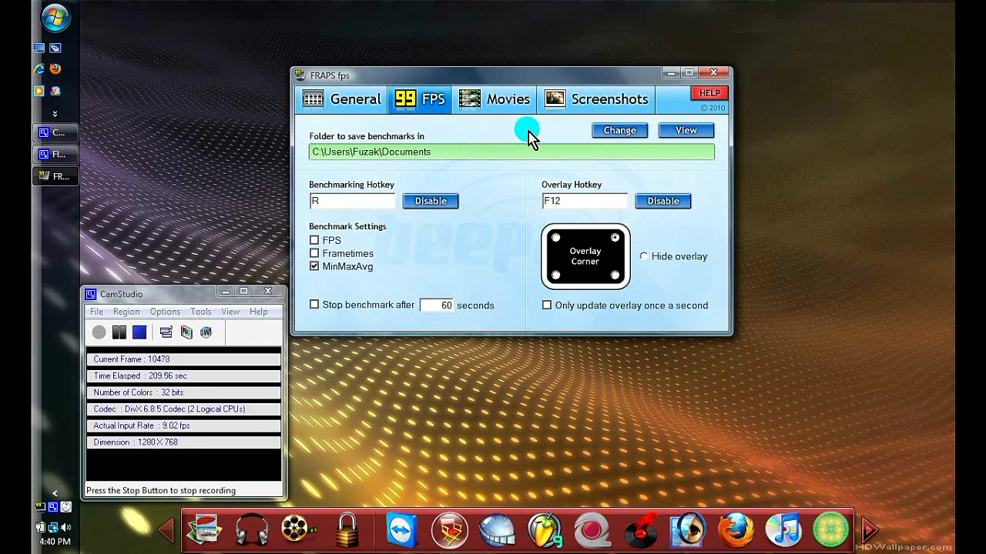
# Browse for a different benchmark folder, then cancel, leaving the folder unchanged.
pyautogui.click(620, 132)
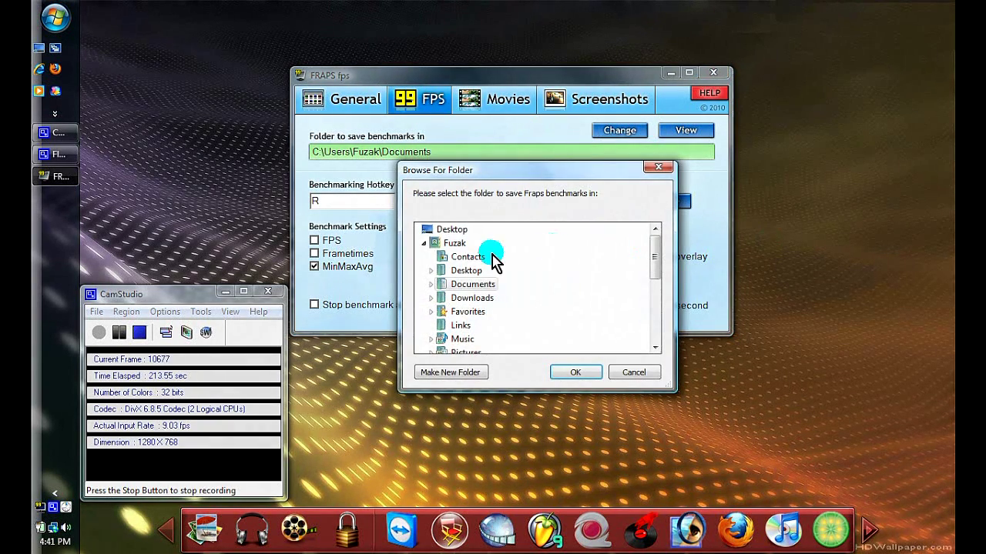
pyautogui.click(424, 243)
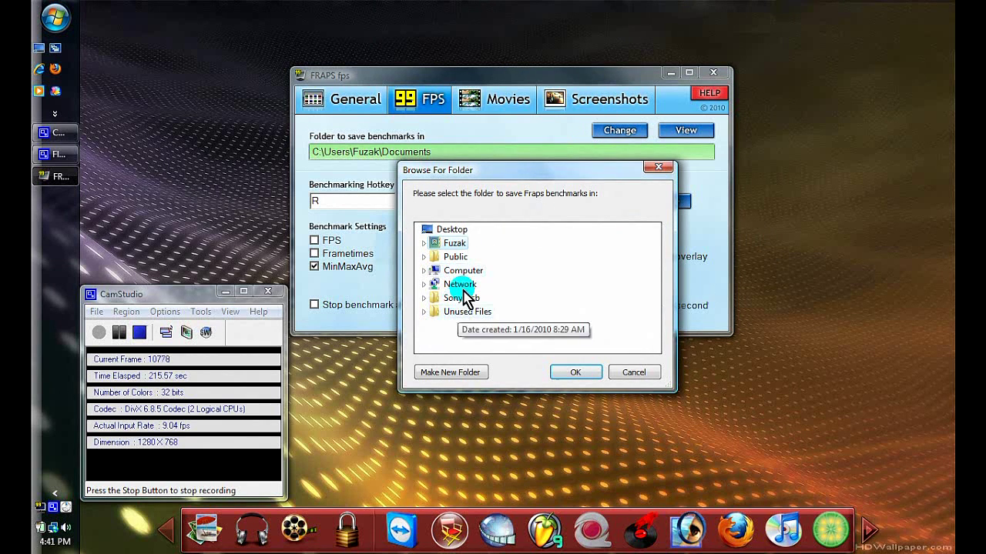
pyautogui.click(456, 243)
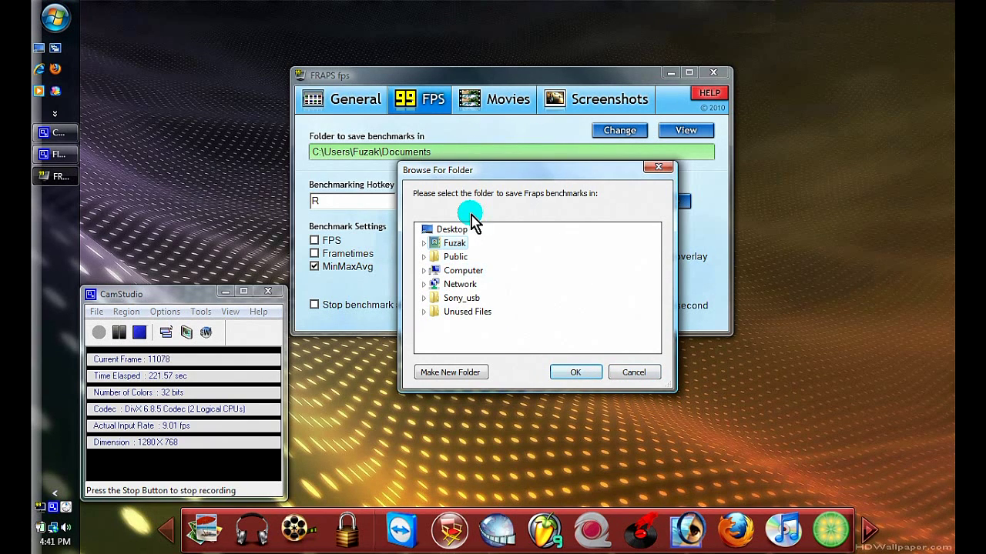
pyautogui.click(629, 374)
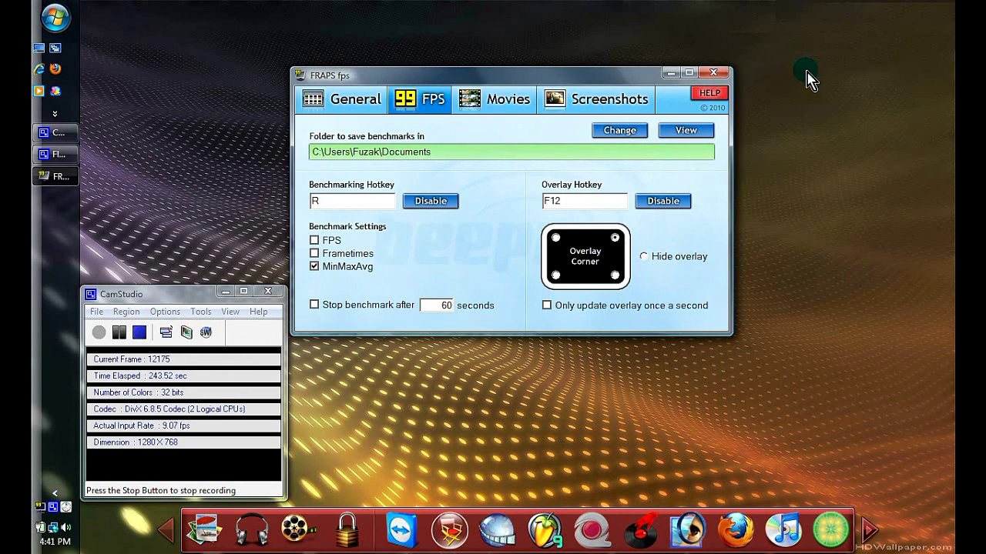
pyautogui.click(903, 75)
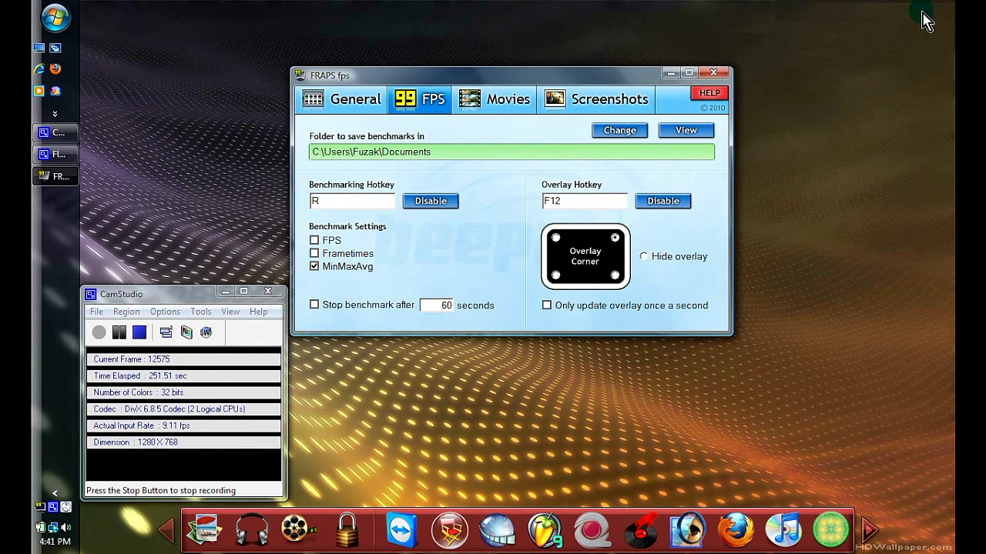
pyautogui.click(555, 239)
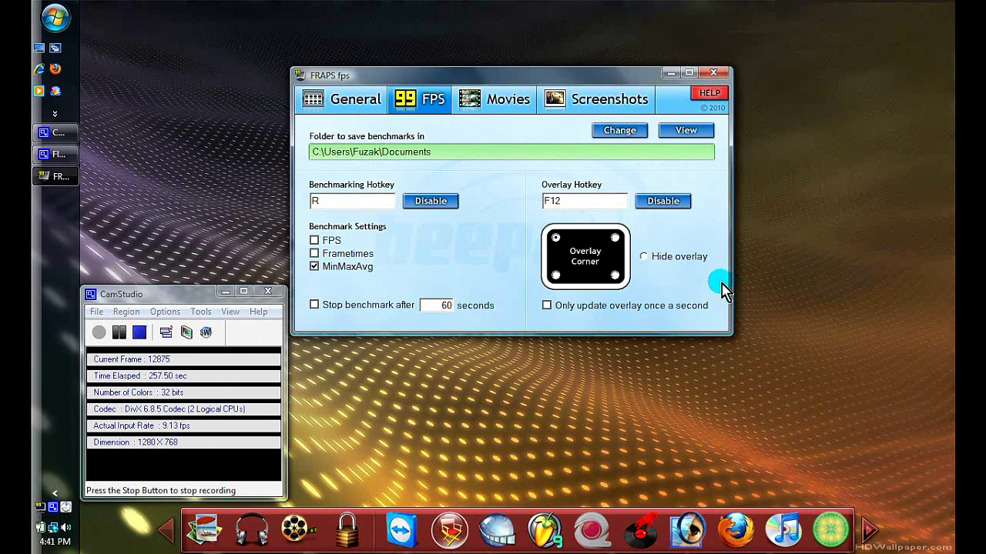
pyautogui.click(614, 238)
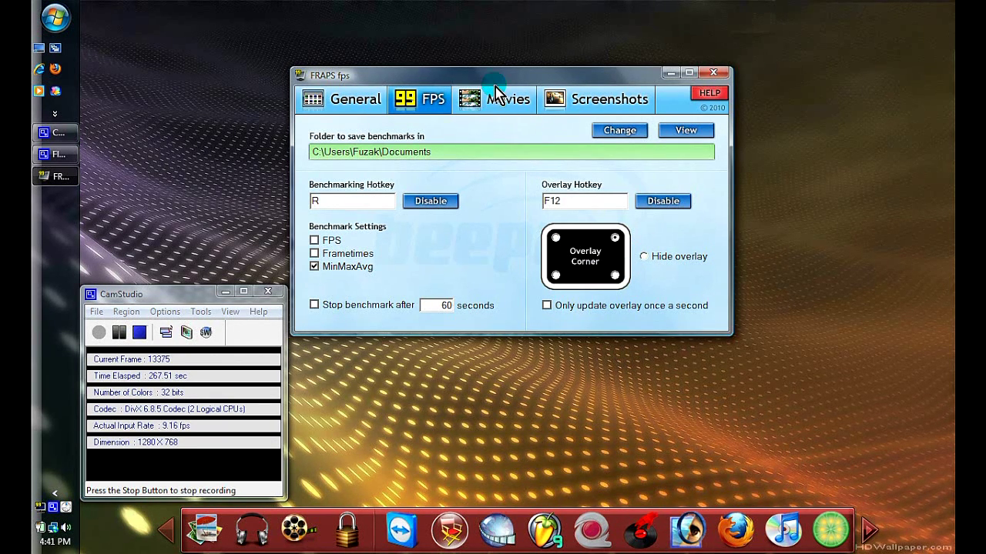
pyautogui.moveTo(499, 74); pyautogui.dragTo(524, 91)
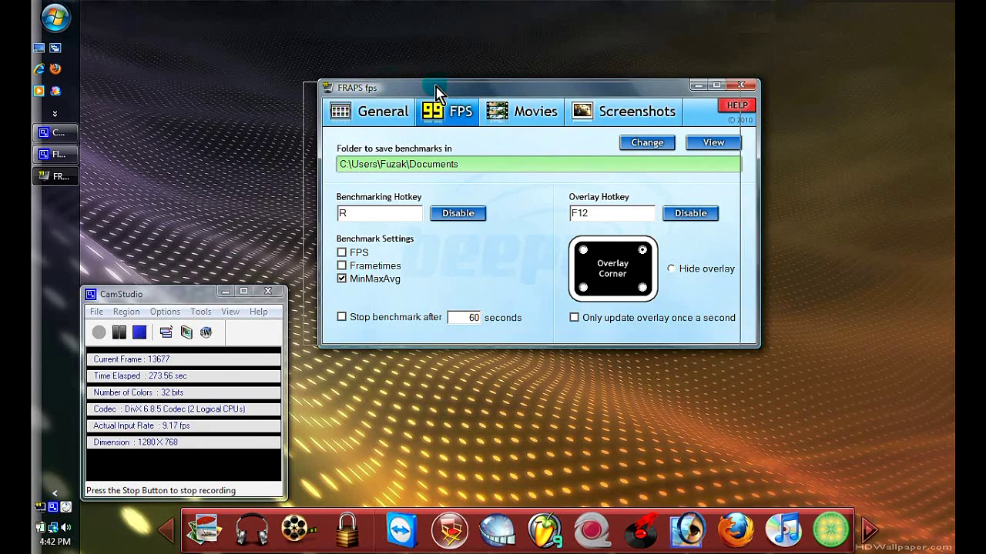
pyautogui.moveTo(456, 92); pyautogui.dragTo(436, 94)
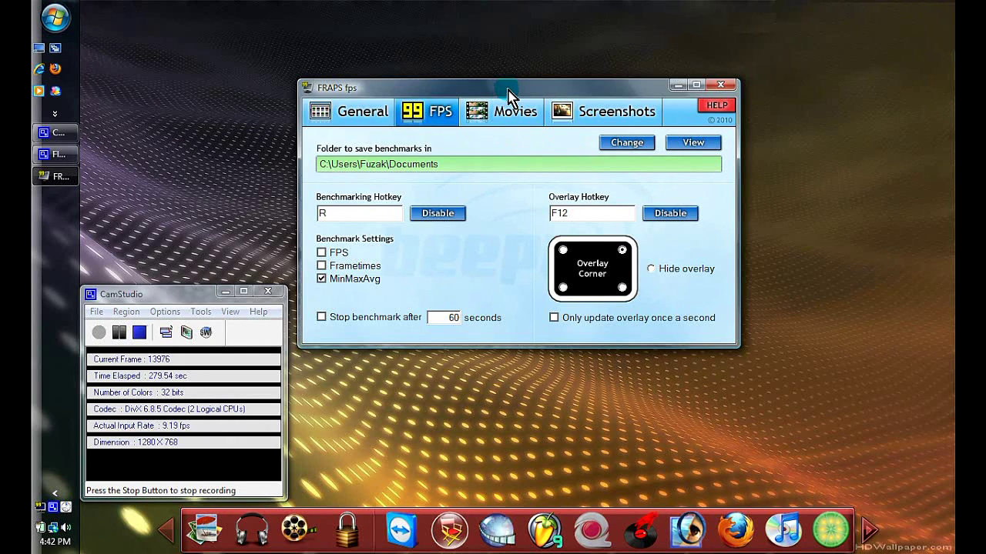
pyautogui.moveTo(508, 89); pyautogui.dragTo(505, 86)
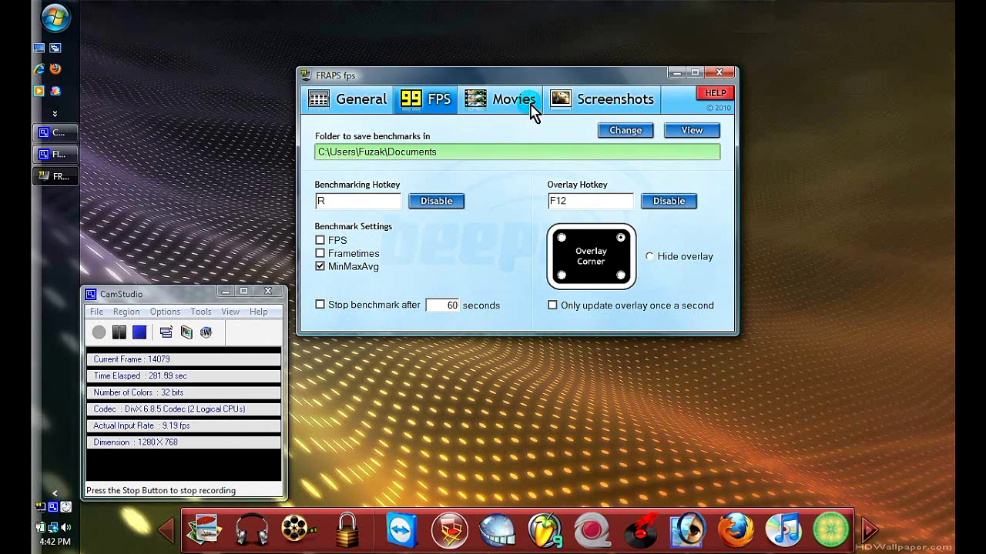
# Review the Movies settings, then the Screenshots page (C:\Fraps\Screenshots, F10, BMP).
pyautogui.click(514, 114)
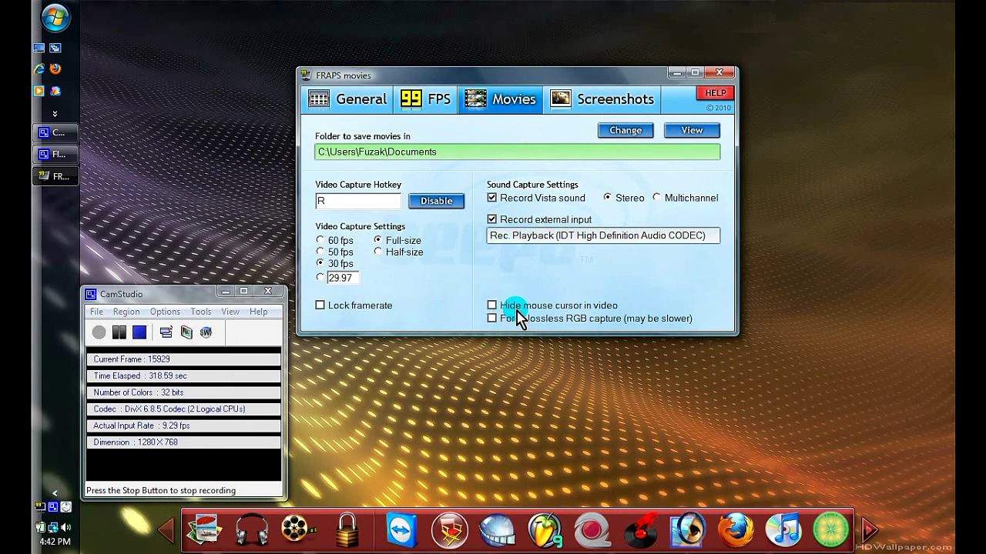
pyautogui.click(583, 99)
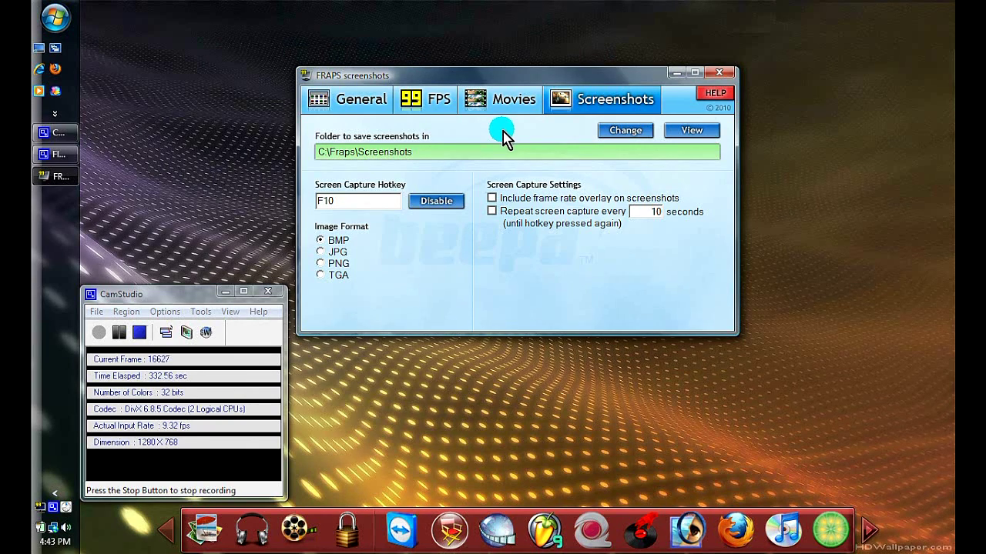
# Cycle repeatedly through the General, FPS, Movies and Screenshots pages.
pyautogui.click(352, 106)
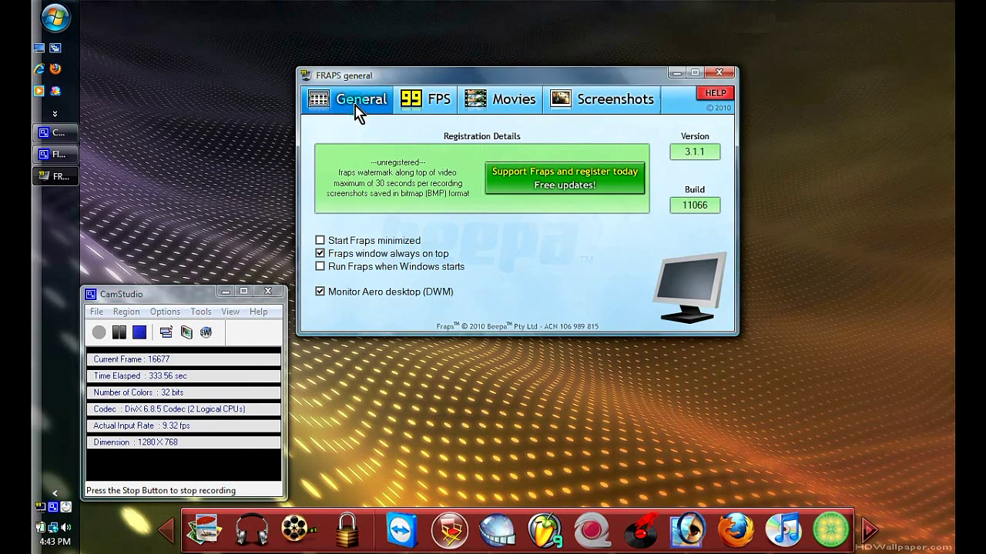
pyautogui.click(431, 108)
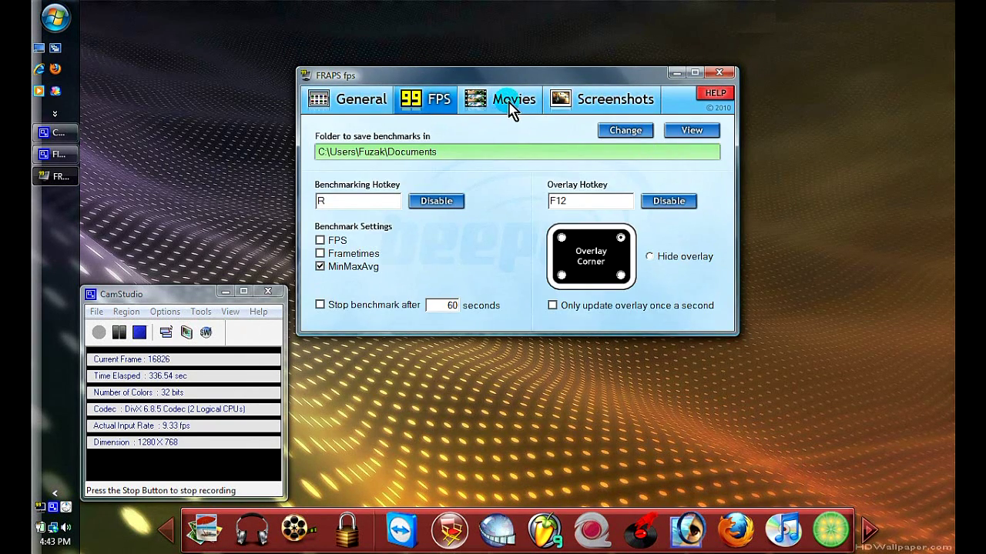
pyautogui.click(512, 108)
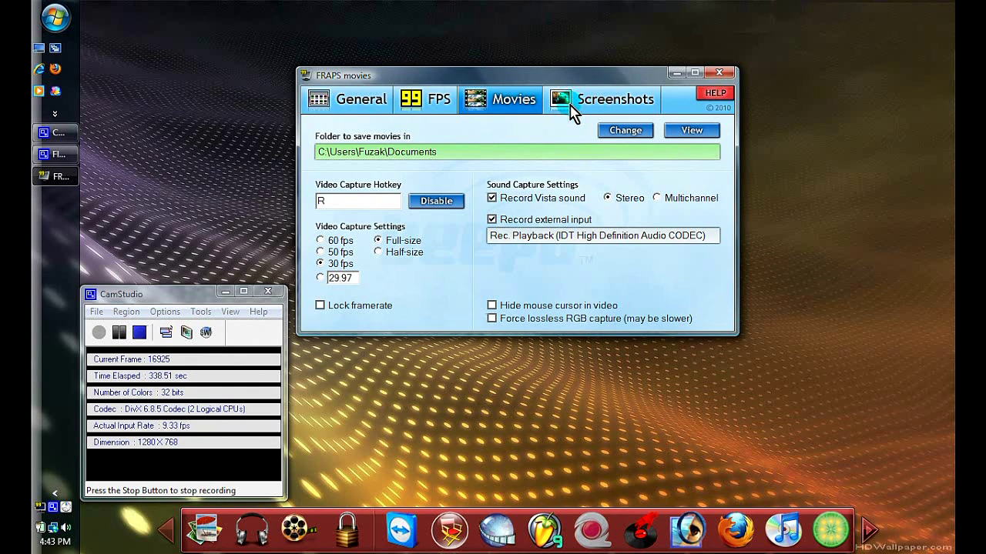
pyautogui.click(579, 109)
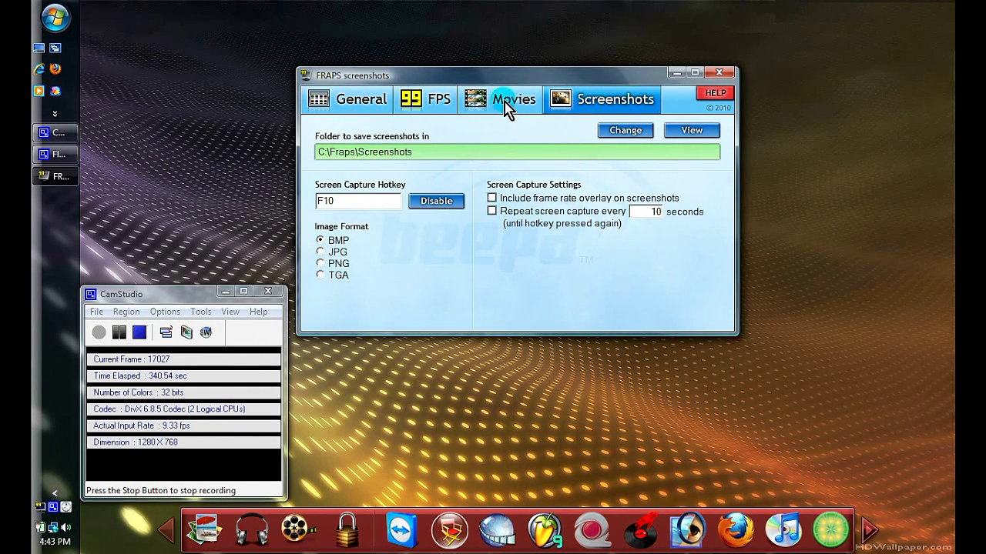
pyautogui.click(496, 106)
pyautogui.click(430, 109)
pyautogui.click(343, 100)
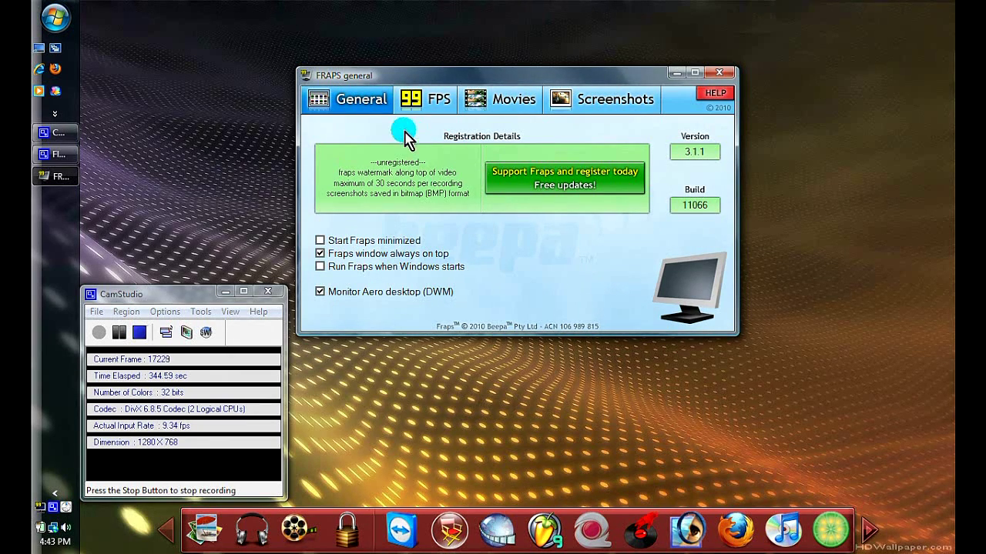
pyautogui.click(420, 106)
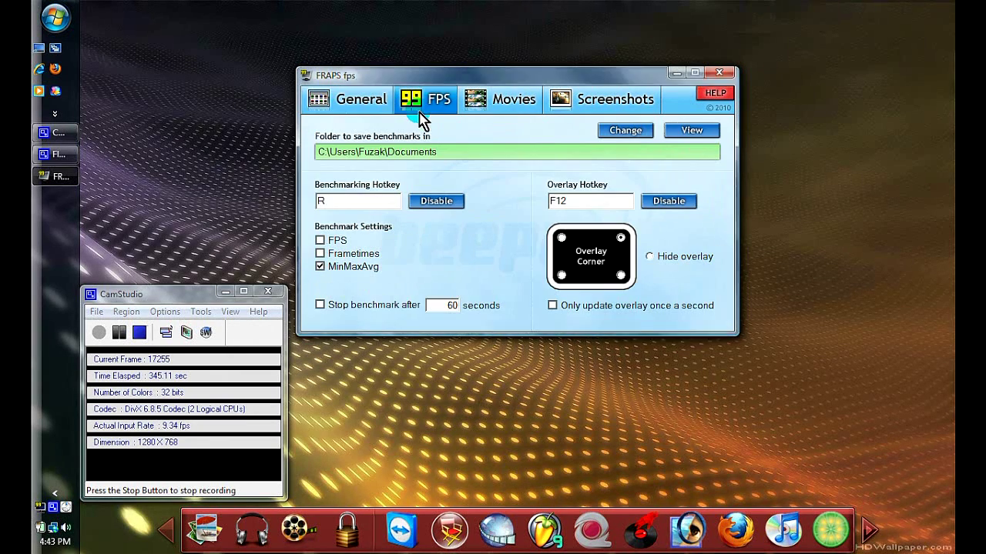
pyautogui.click(493, 108)
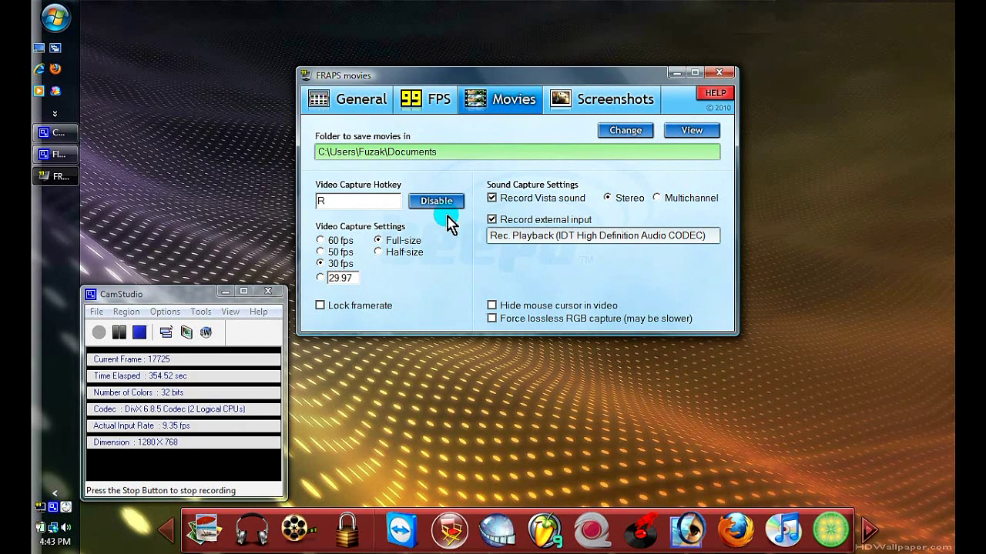
pyautogui.click(350, 100)
# Clear the FPS benchmarking hotkey, reassign it to R, and return to General.
pyautogui.click(427, 100)
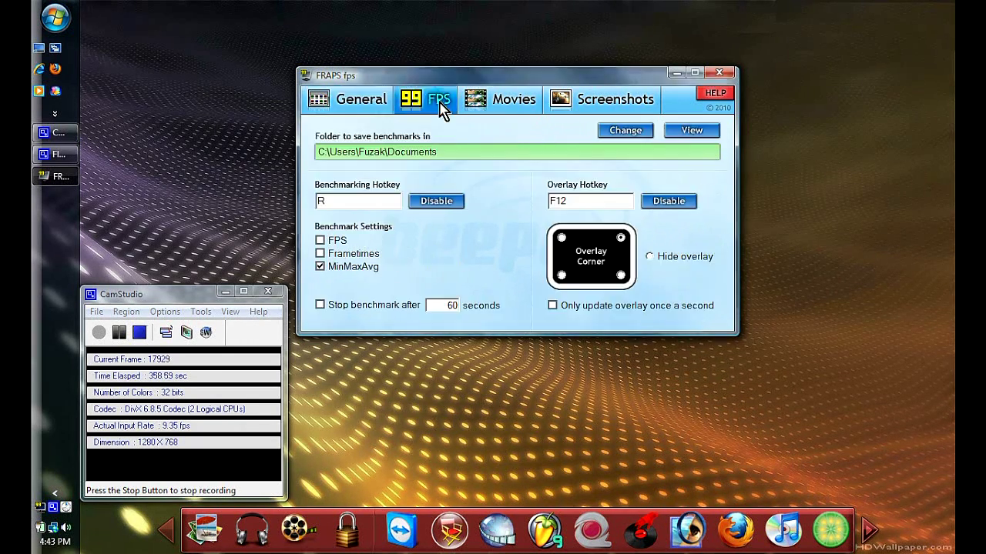
pyautogui.click(449, 212)
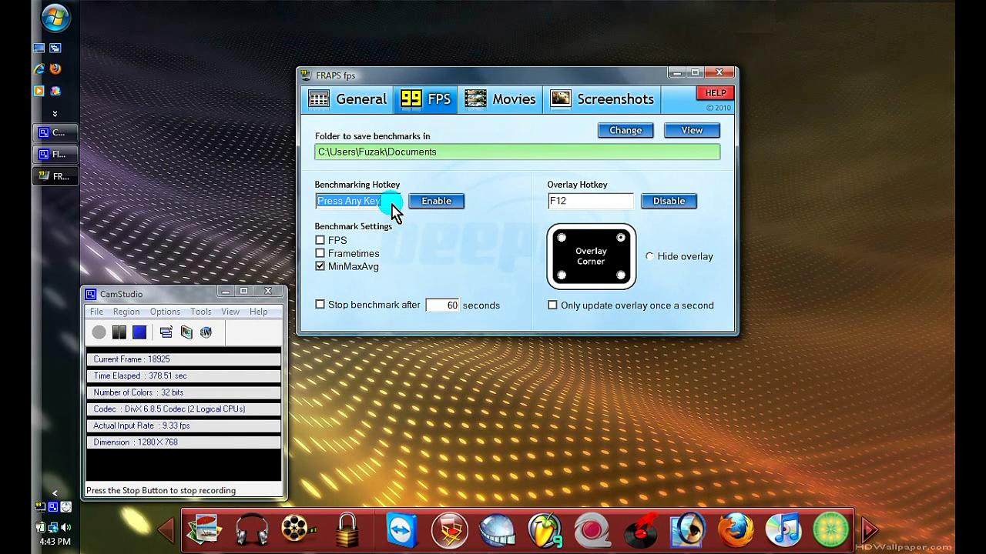
pyautogui.press('r')
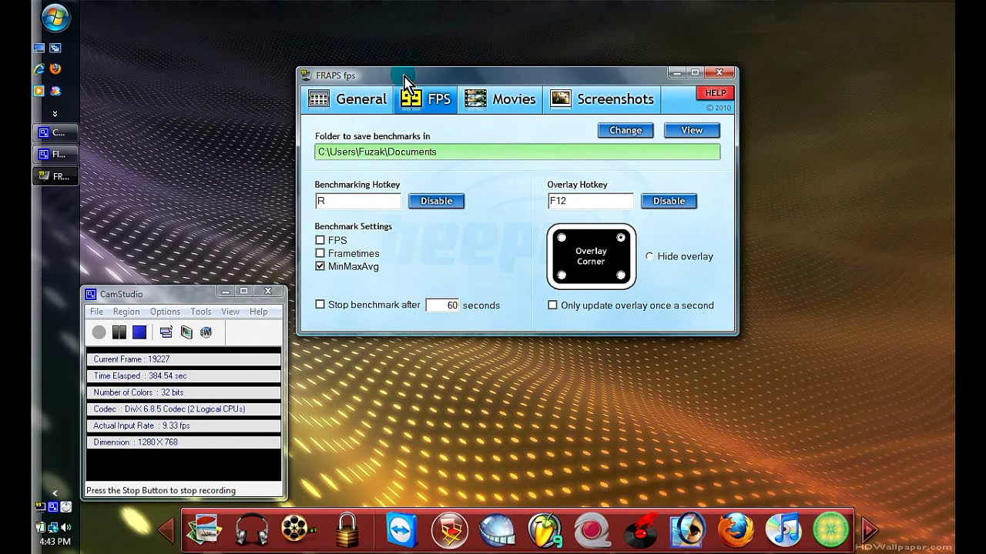
pyautogui.click(362, 98)
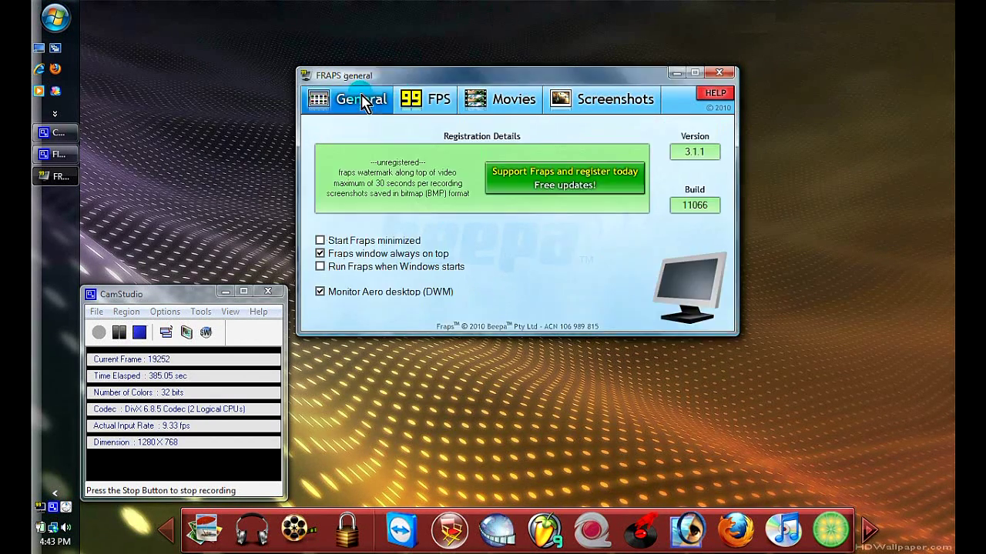
# Show the FPS tab and move the Fraps window to the right and slightly up.
pyautogui.click(443, 116)
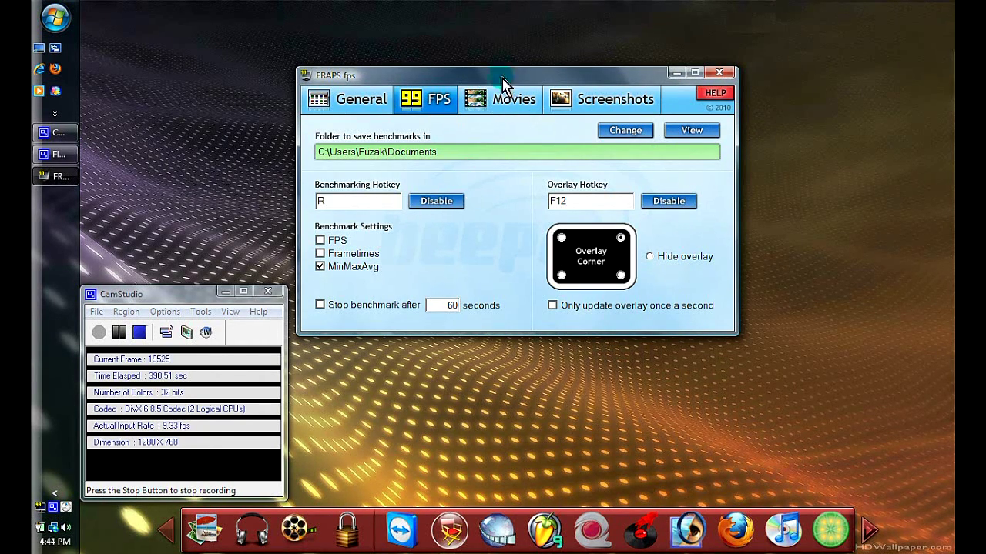
pyautogui.moveTo(561, 75); pyautogui.dragTo(638, 69)
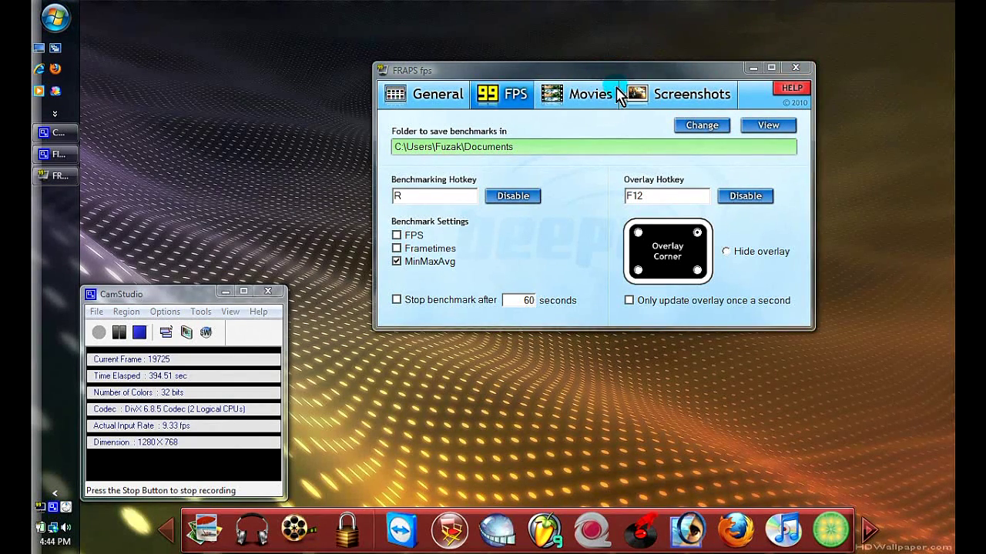
pyautogui.moveTo(609, 70); pyautogui.dragTo(609, 56)
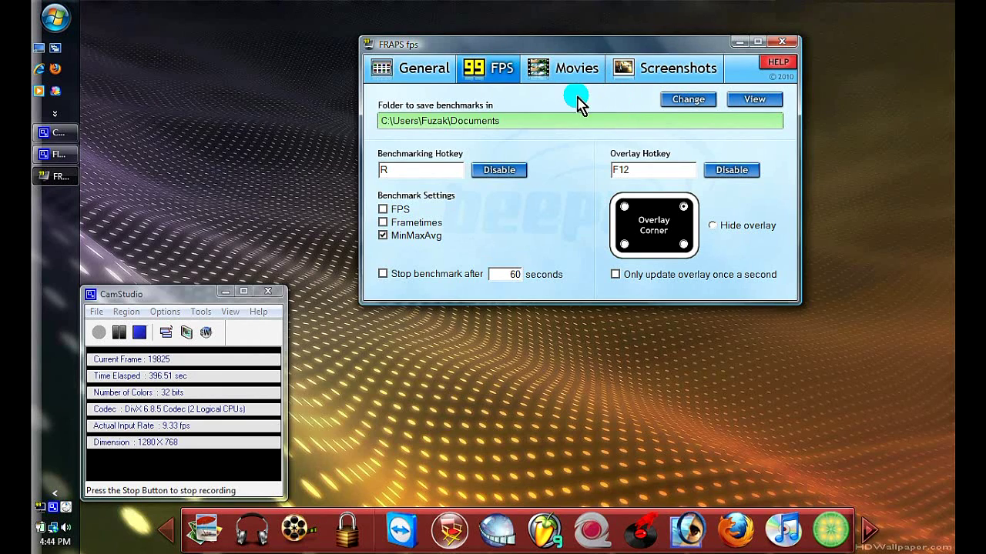
pyautogui.click(573, 69)
pyautogui.click(502, 77)
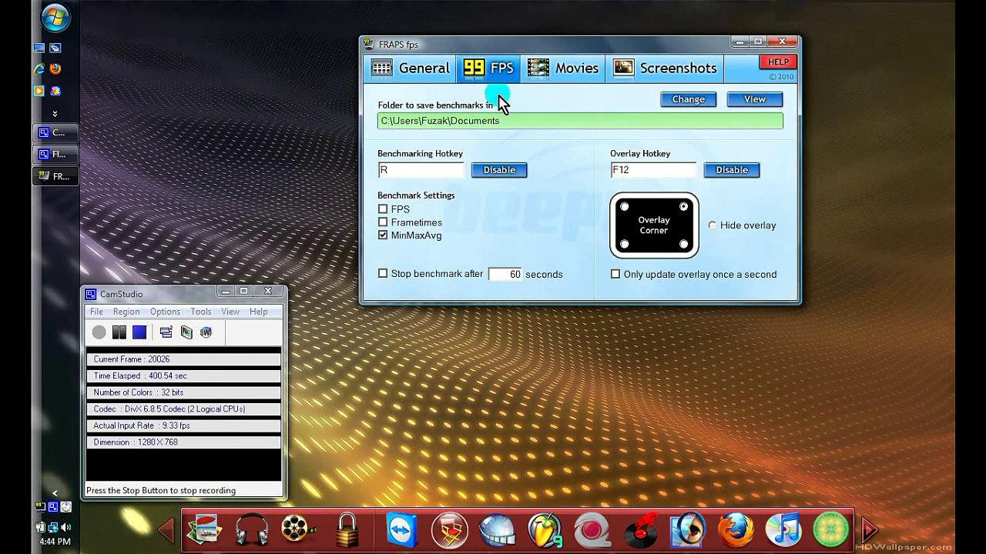
# View the Movies tab, return to General, lower Fraps, and move CamStudio up beside it.
pyautogui.click(539, 68)
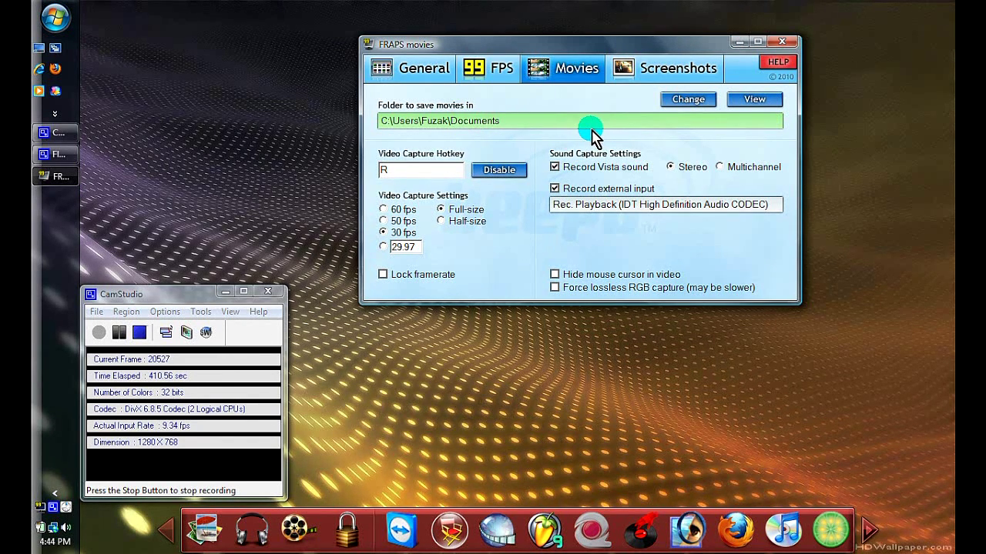
pyautogui.click(384, 69)
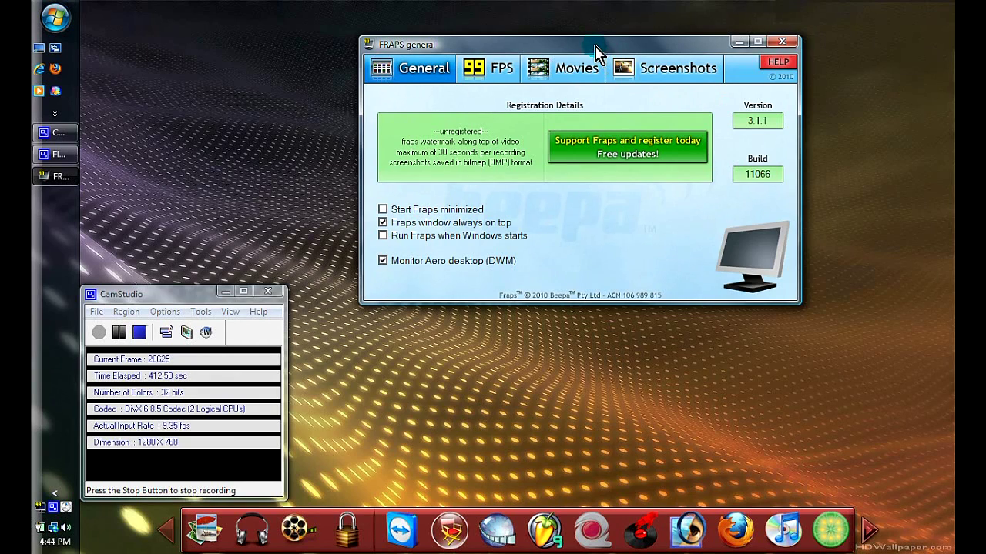
pyautogui.moveTo(596, 54); pyautogui.dragTo(596, 109)
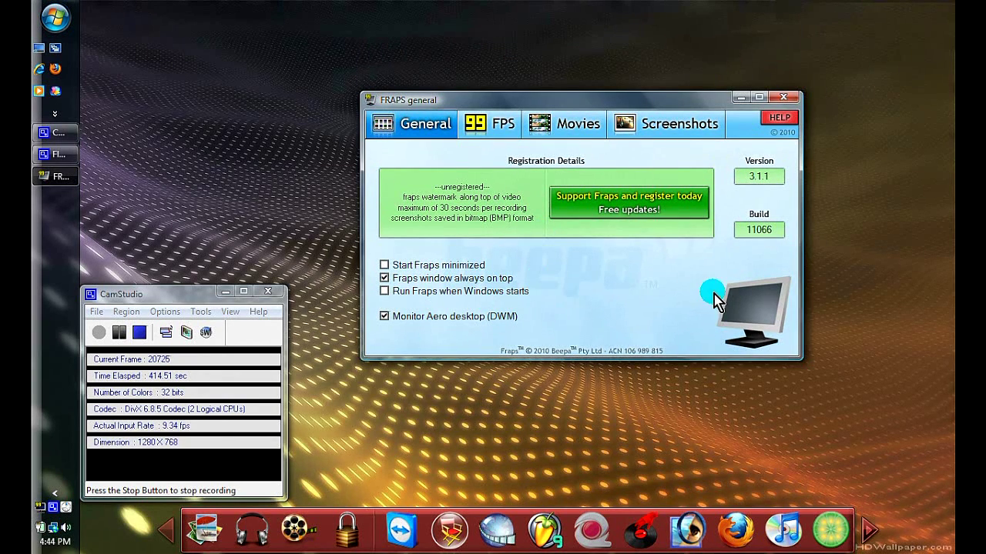
pyautogui.moveTo(197, 298); pyautogui.dragTo(228, 121)
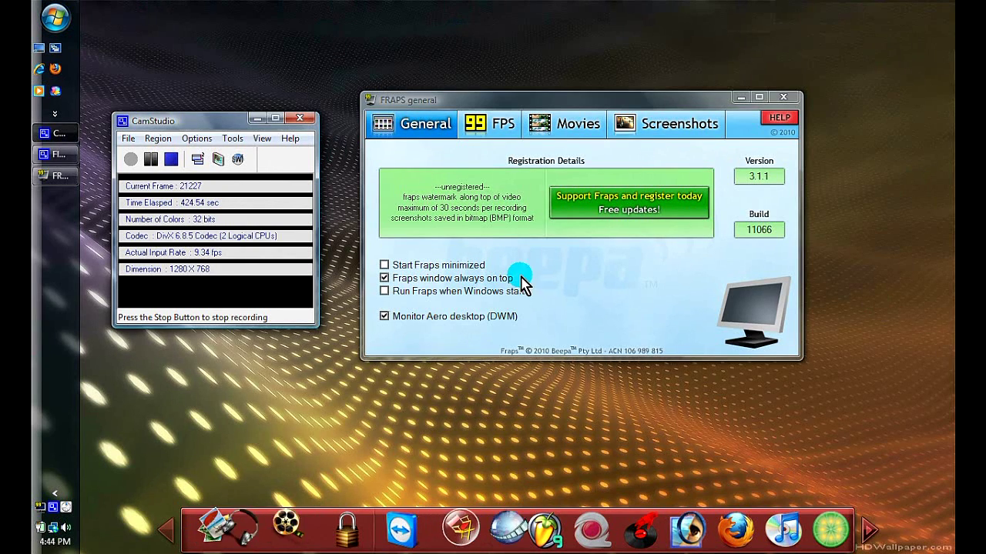
# Nudge the Fraps window up, shift it back left, then bring CamStudio to the front.
pyautogui.moveTo(671, 102); pyautogui.dragTo(696, 86)
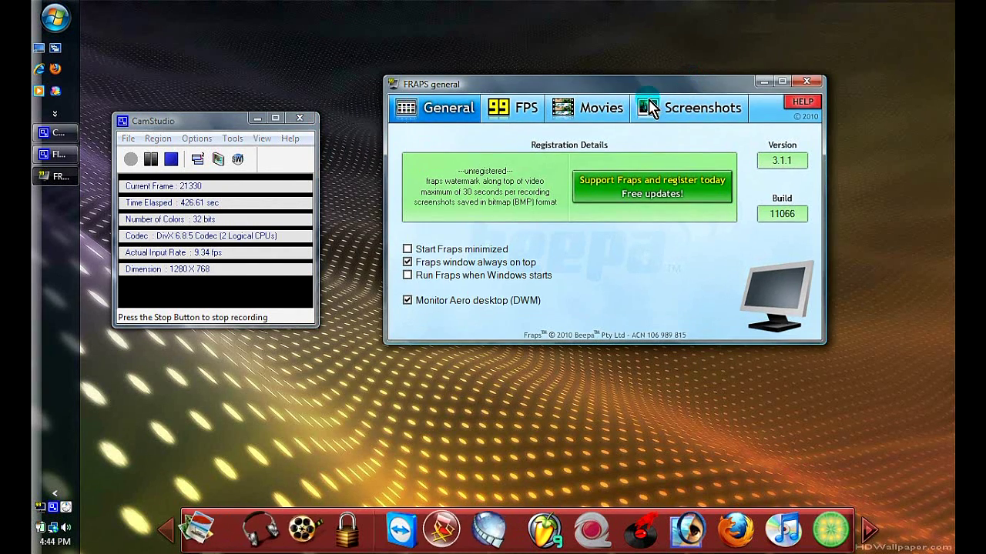
pyautogui.moveTo(593, 88); pyautogui.dragTo(594, 94)
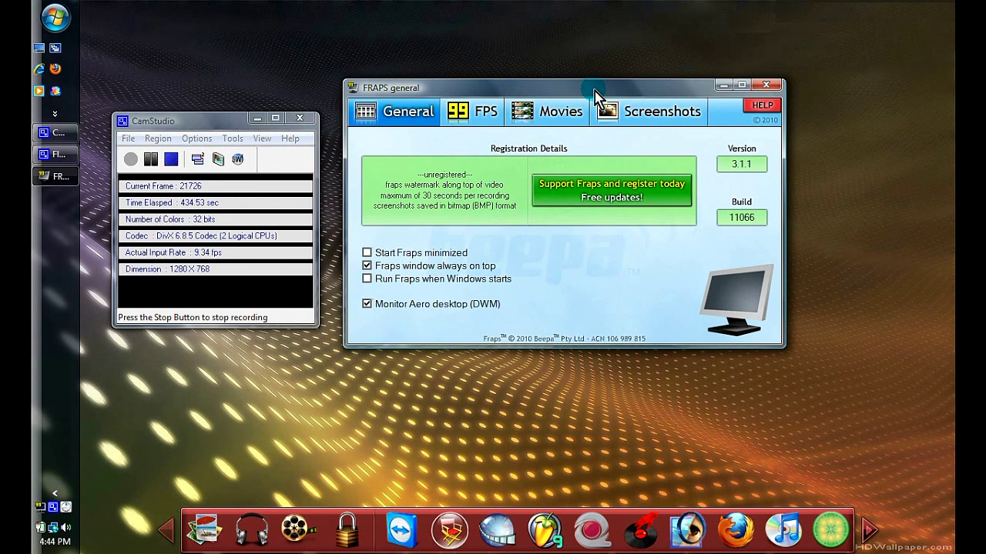
pyautogui.click(199, 124)
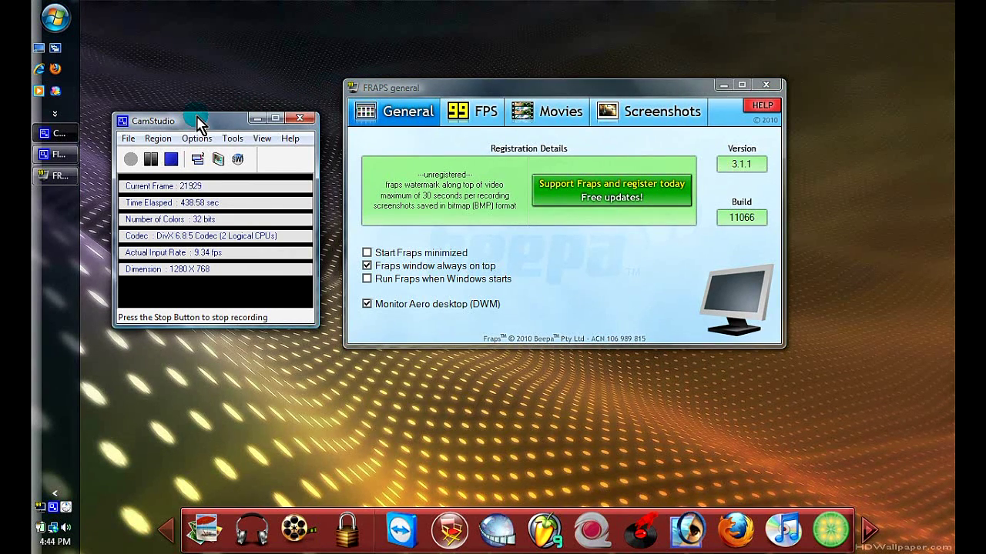